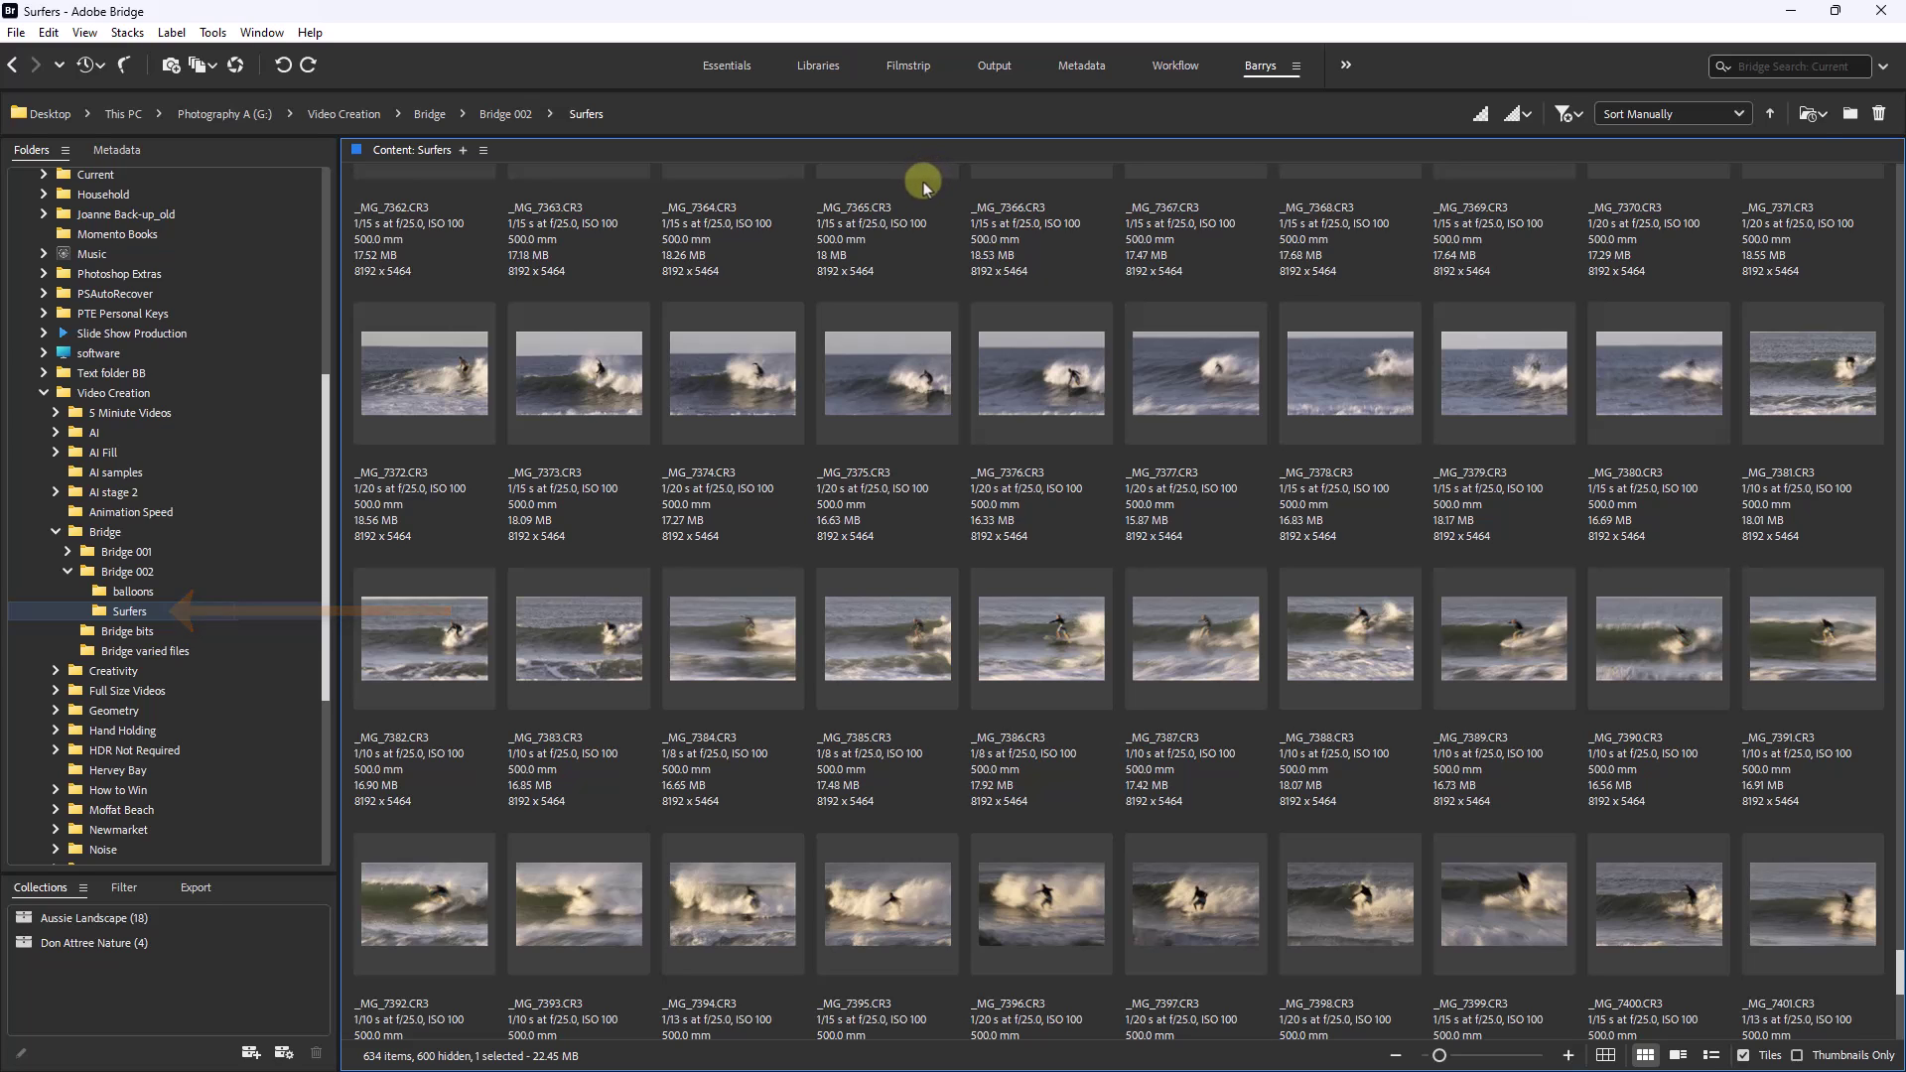
Add a new folder named 'red' inside the Surfers folder
left_click(1851, 117)
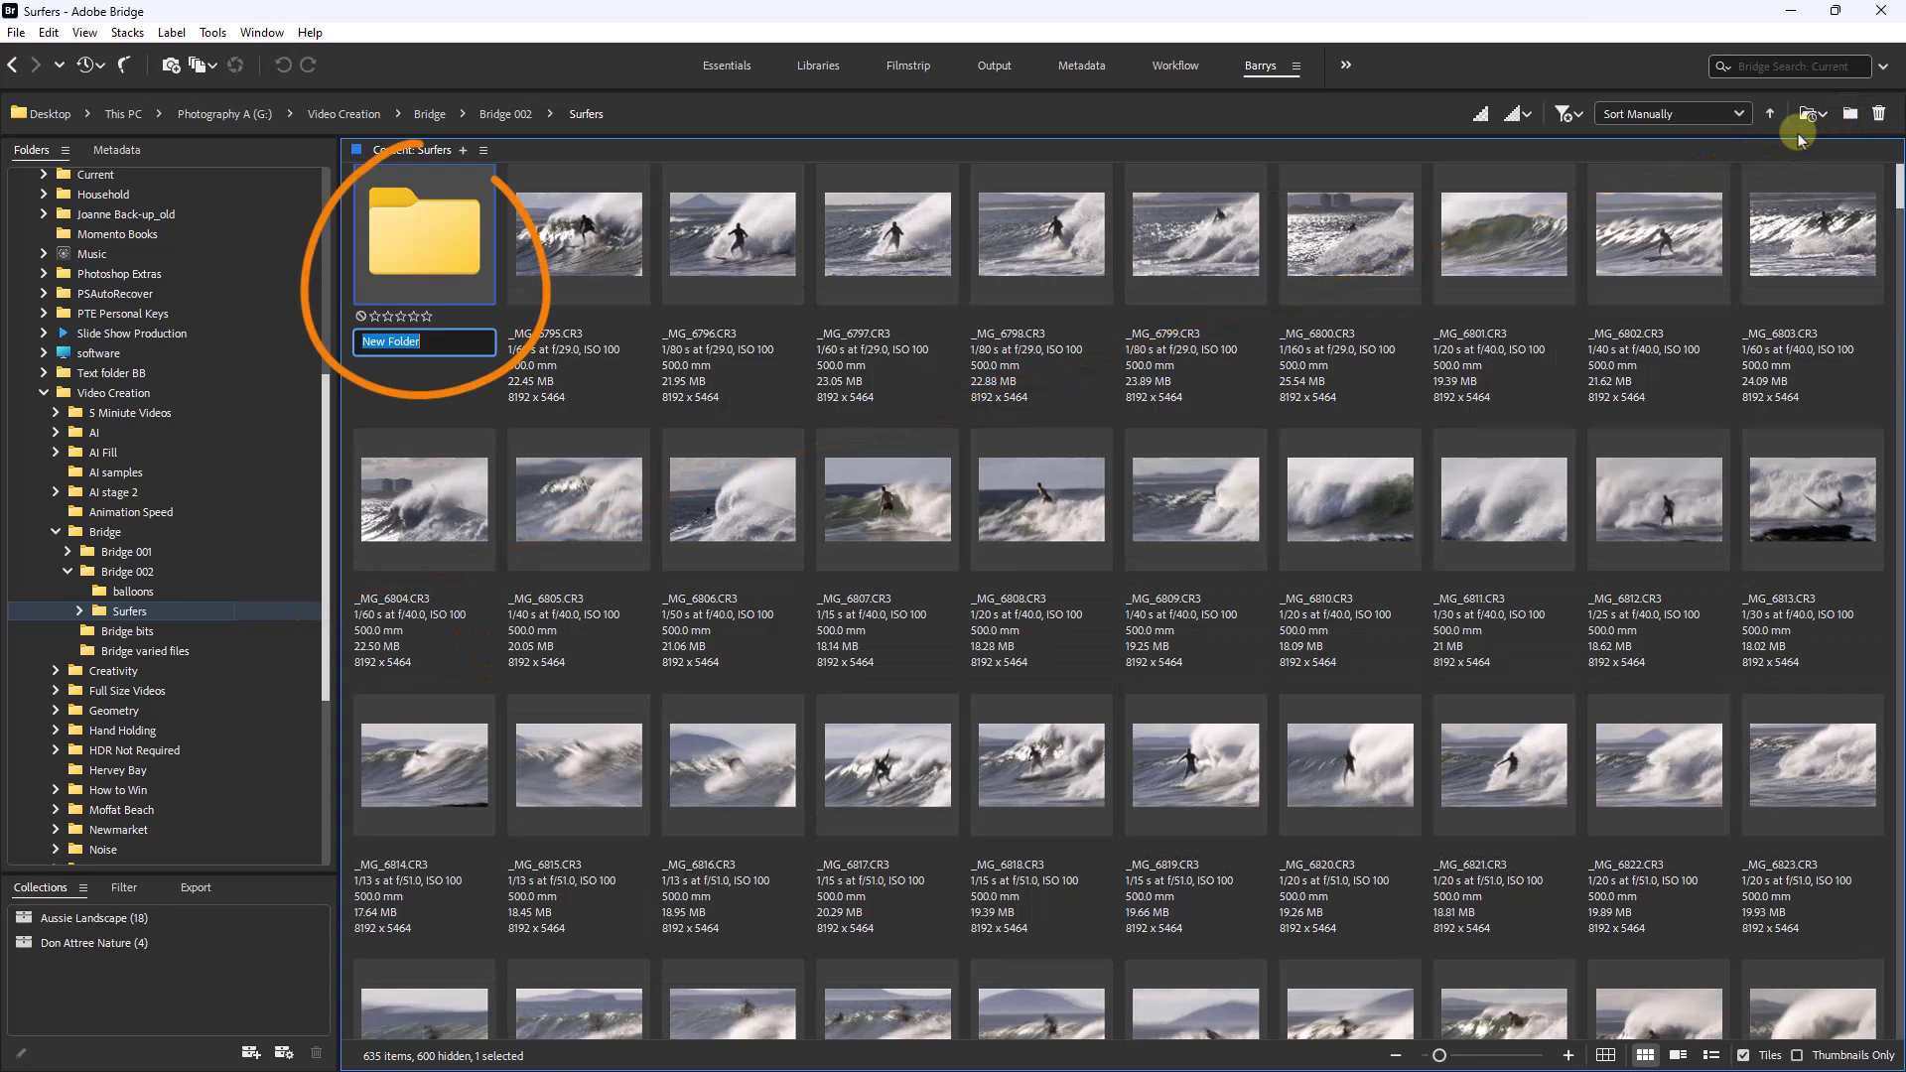
type("red")
key("Return")
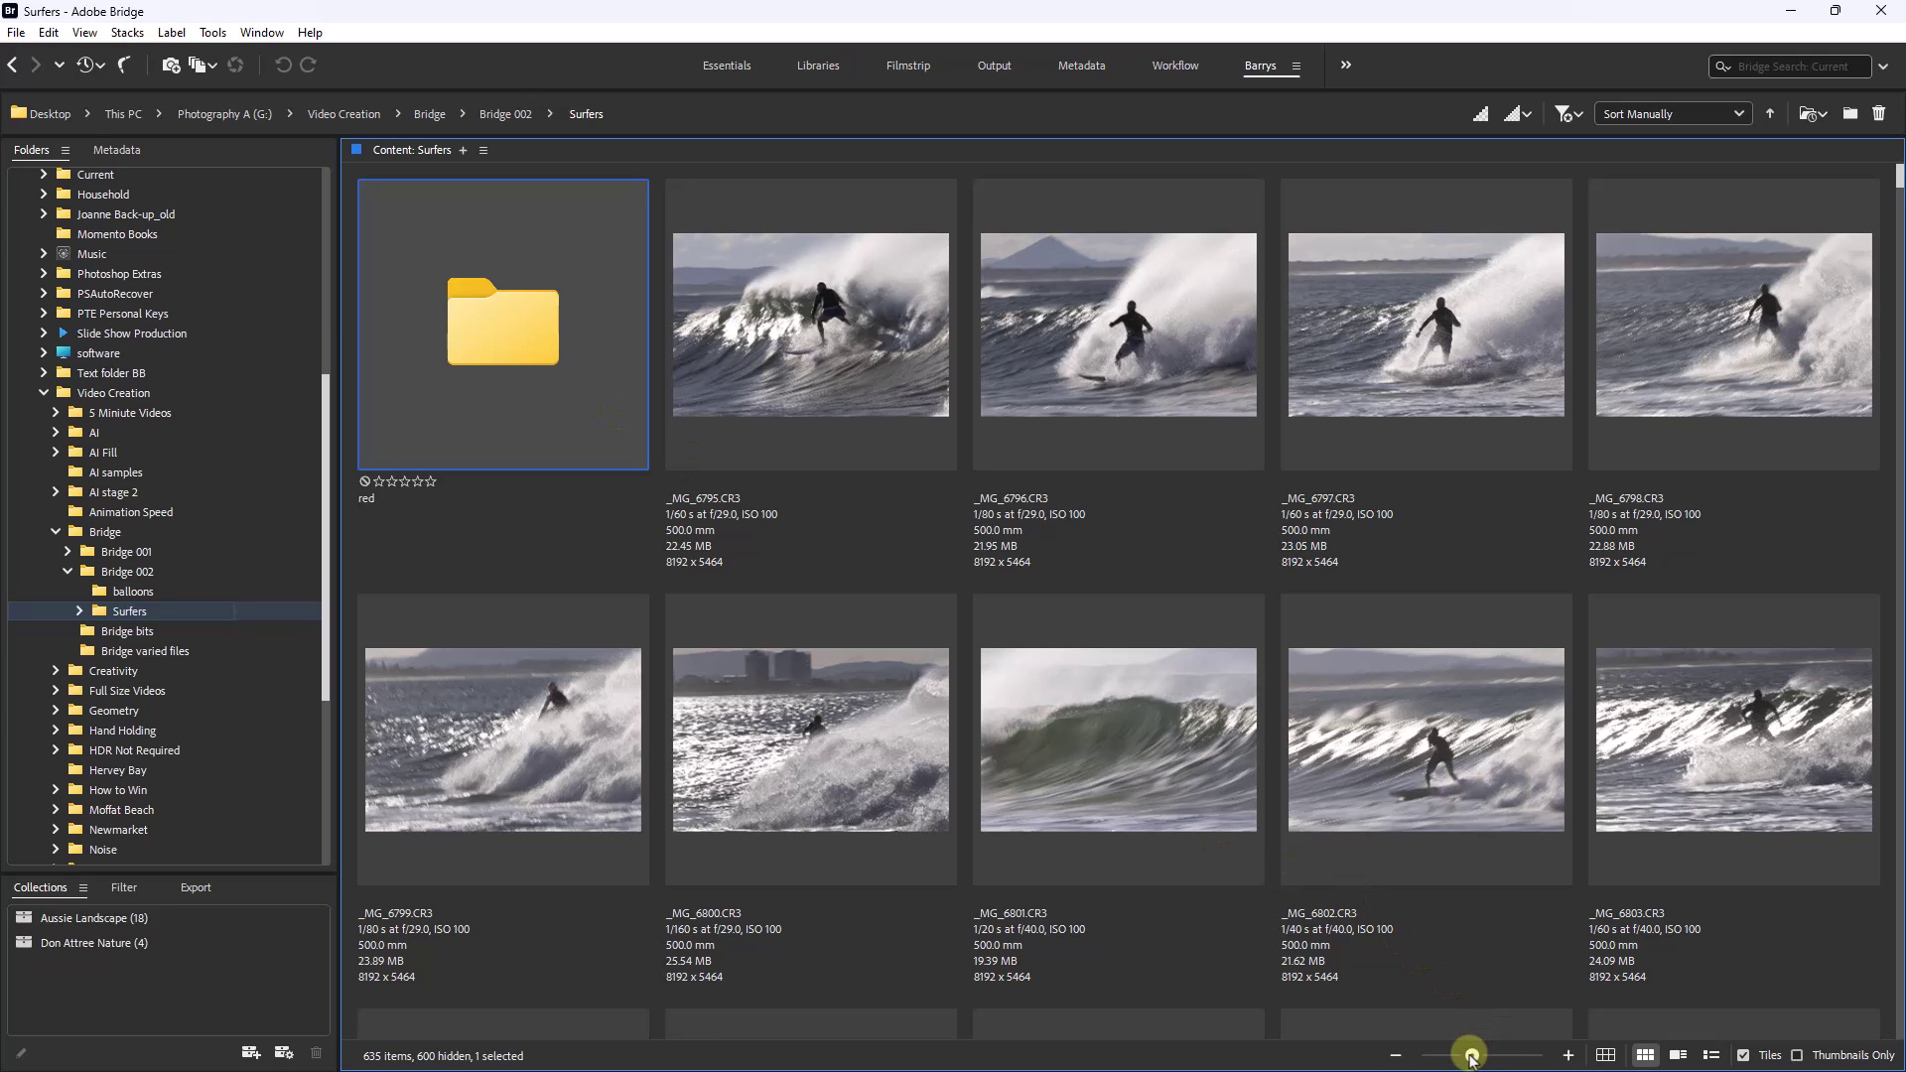
Make the thumbnails slightly larger and select the first photo, _MG_6795
left_click_drag(1474, 1055, 1480, 1055)
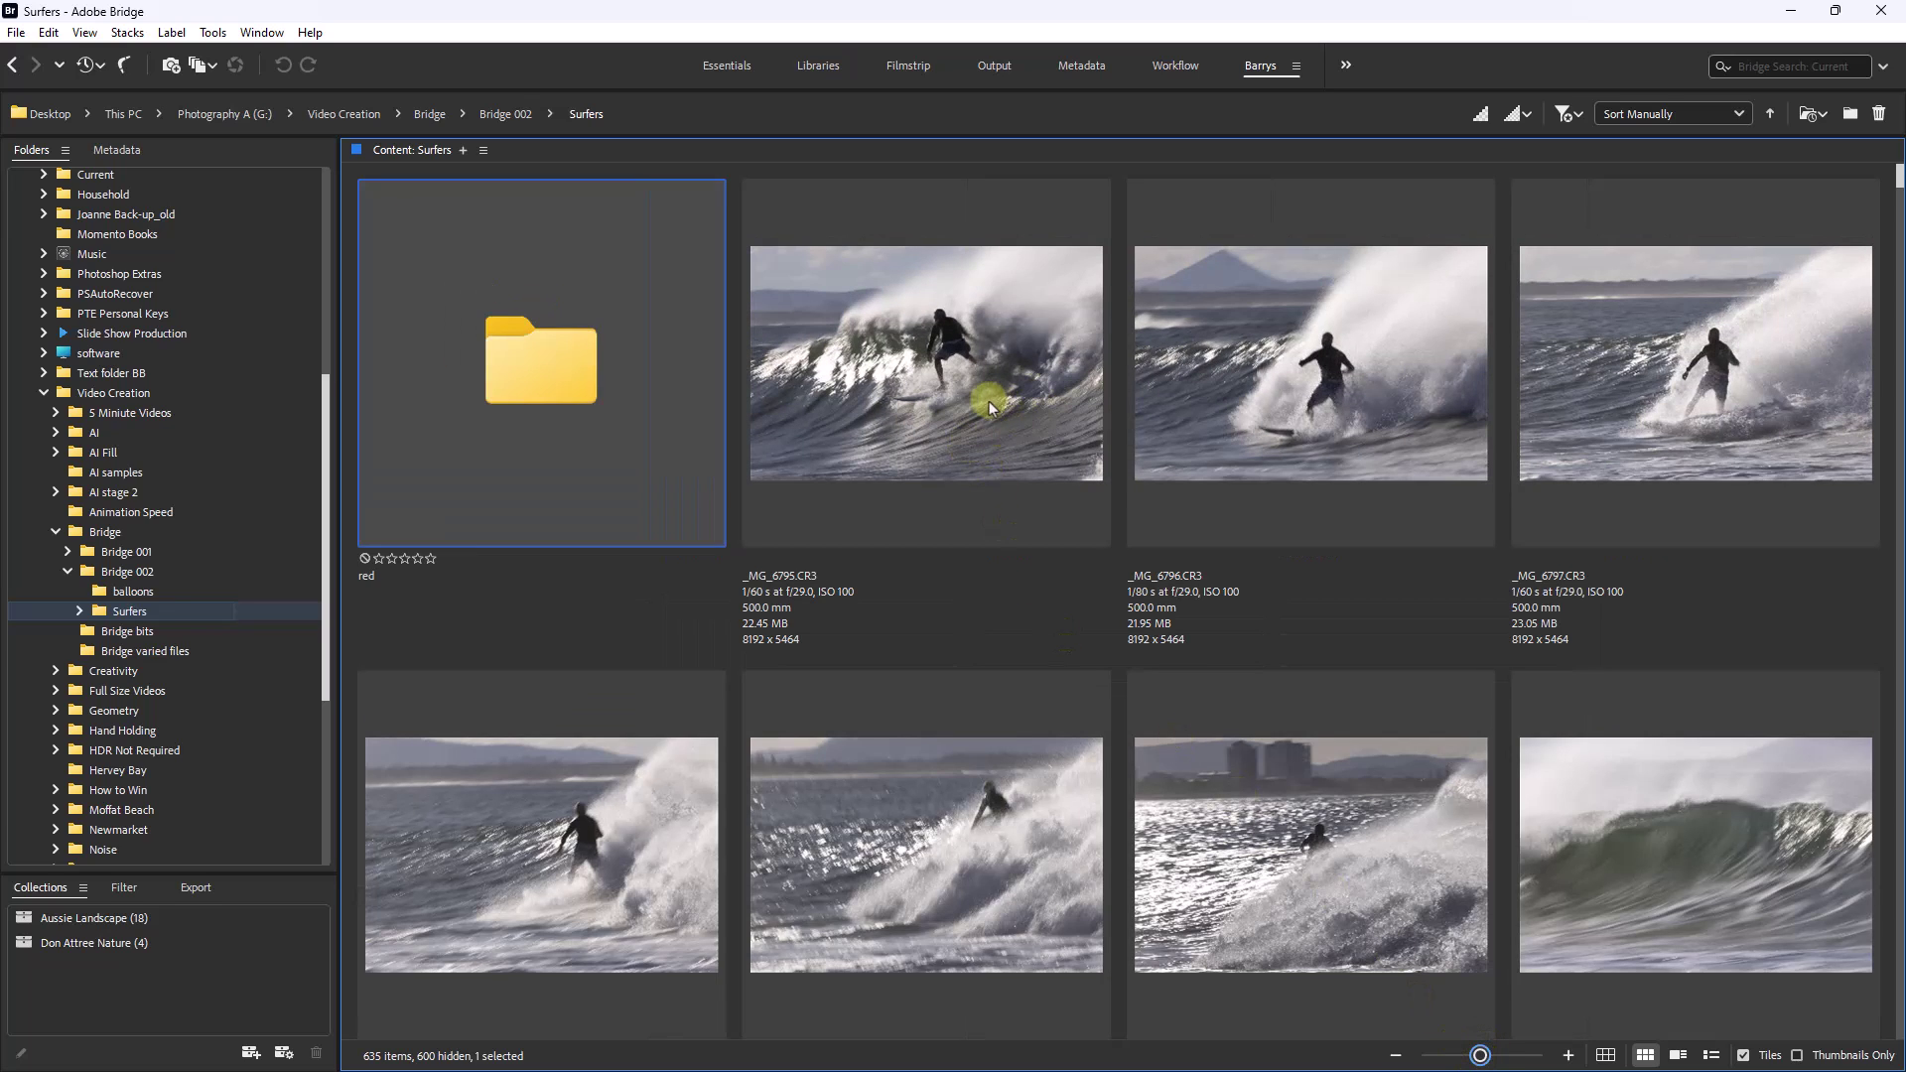
left_click(931, 364)
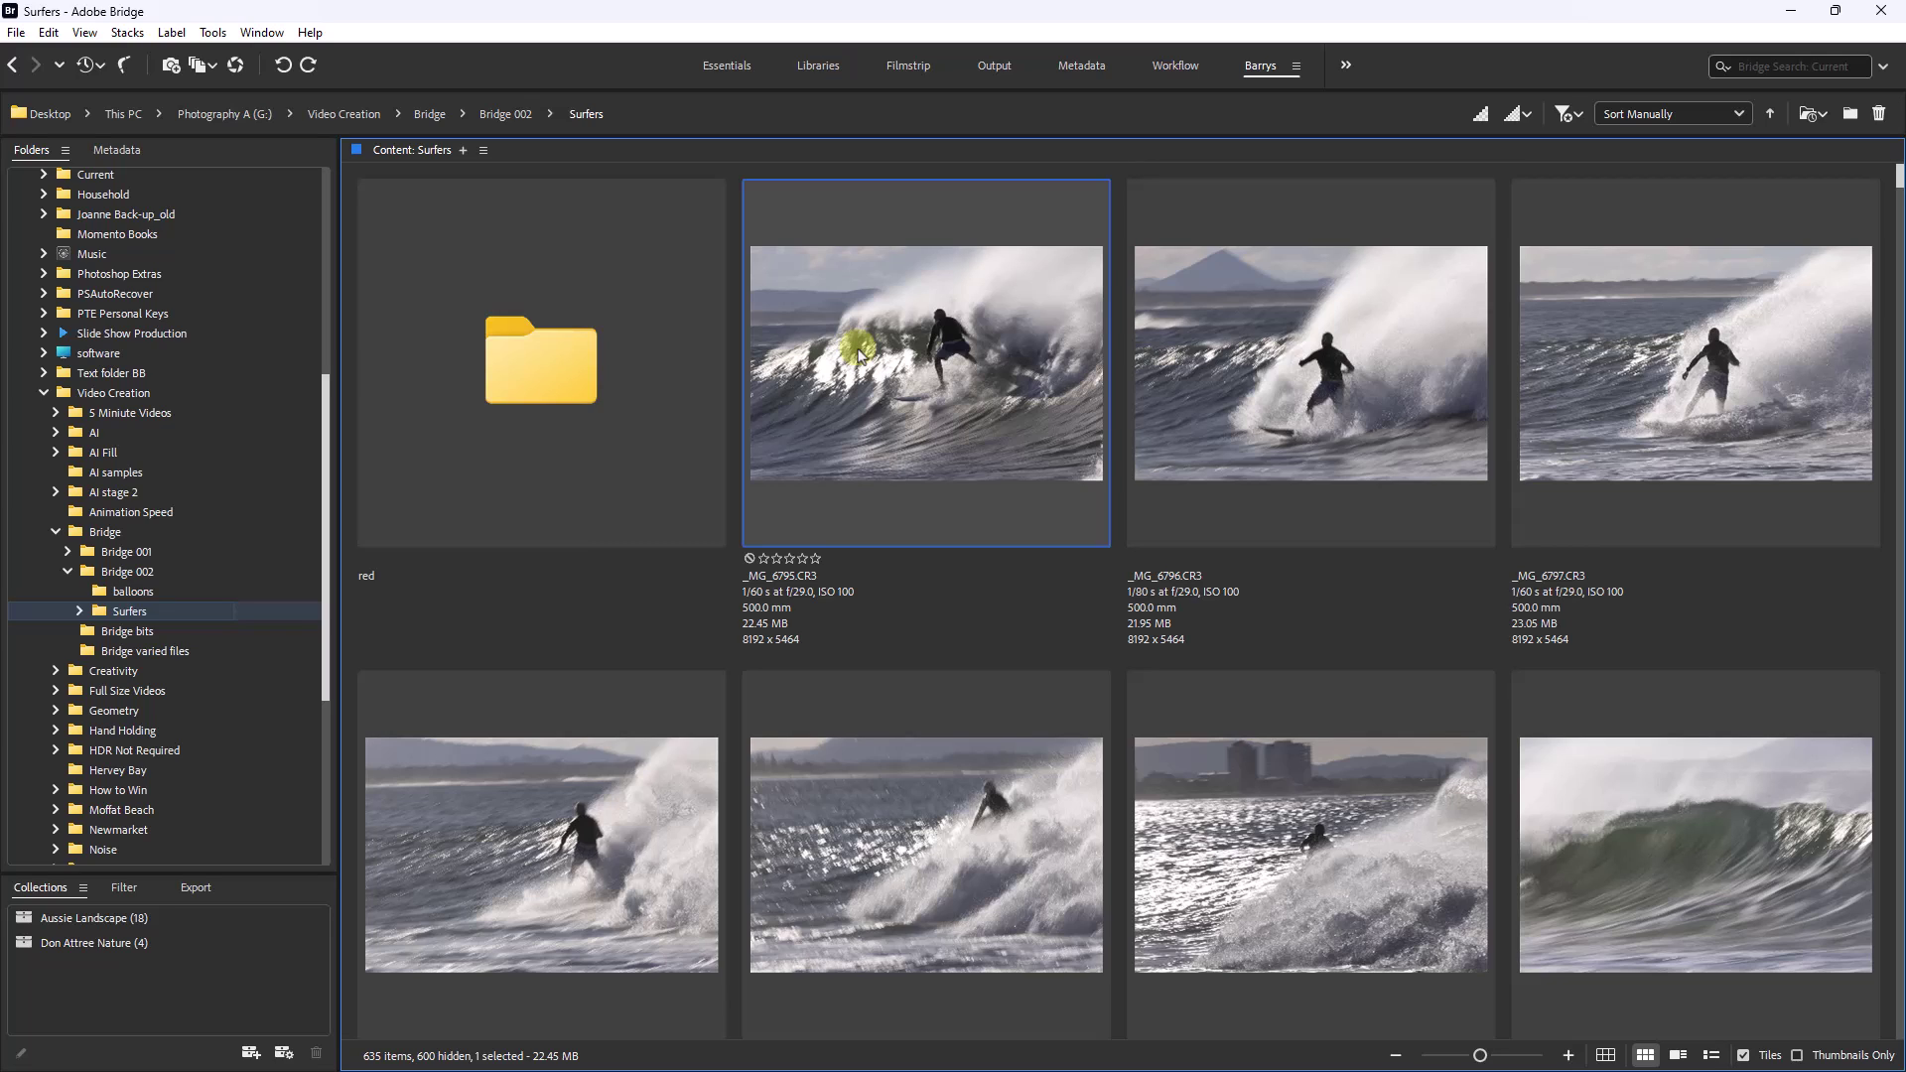
Red-label _MG_6798, 6799, 6800, 6802, 6803, 6804 and 6805, skipping the keepers
key("Right")
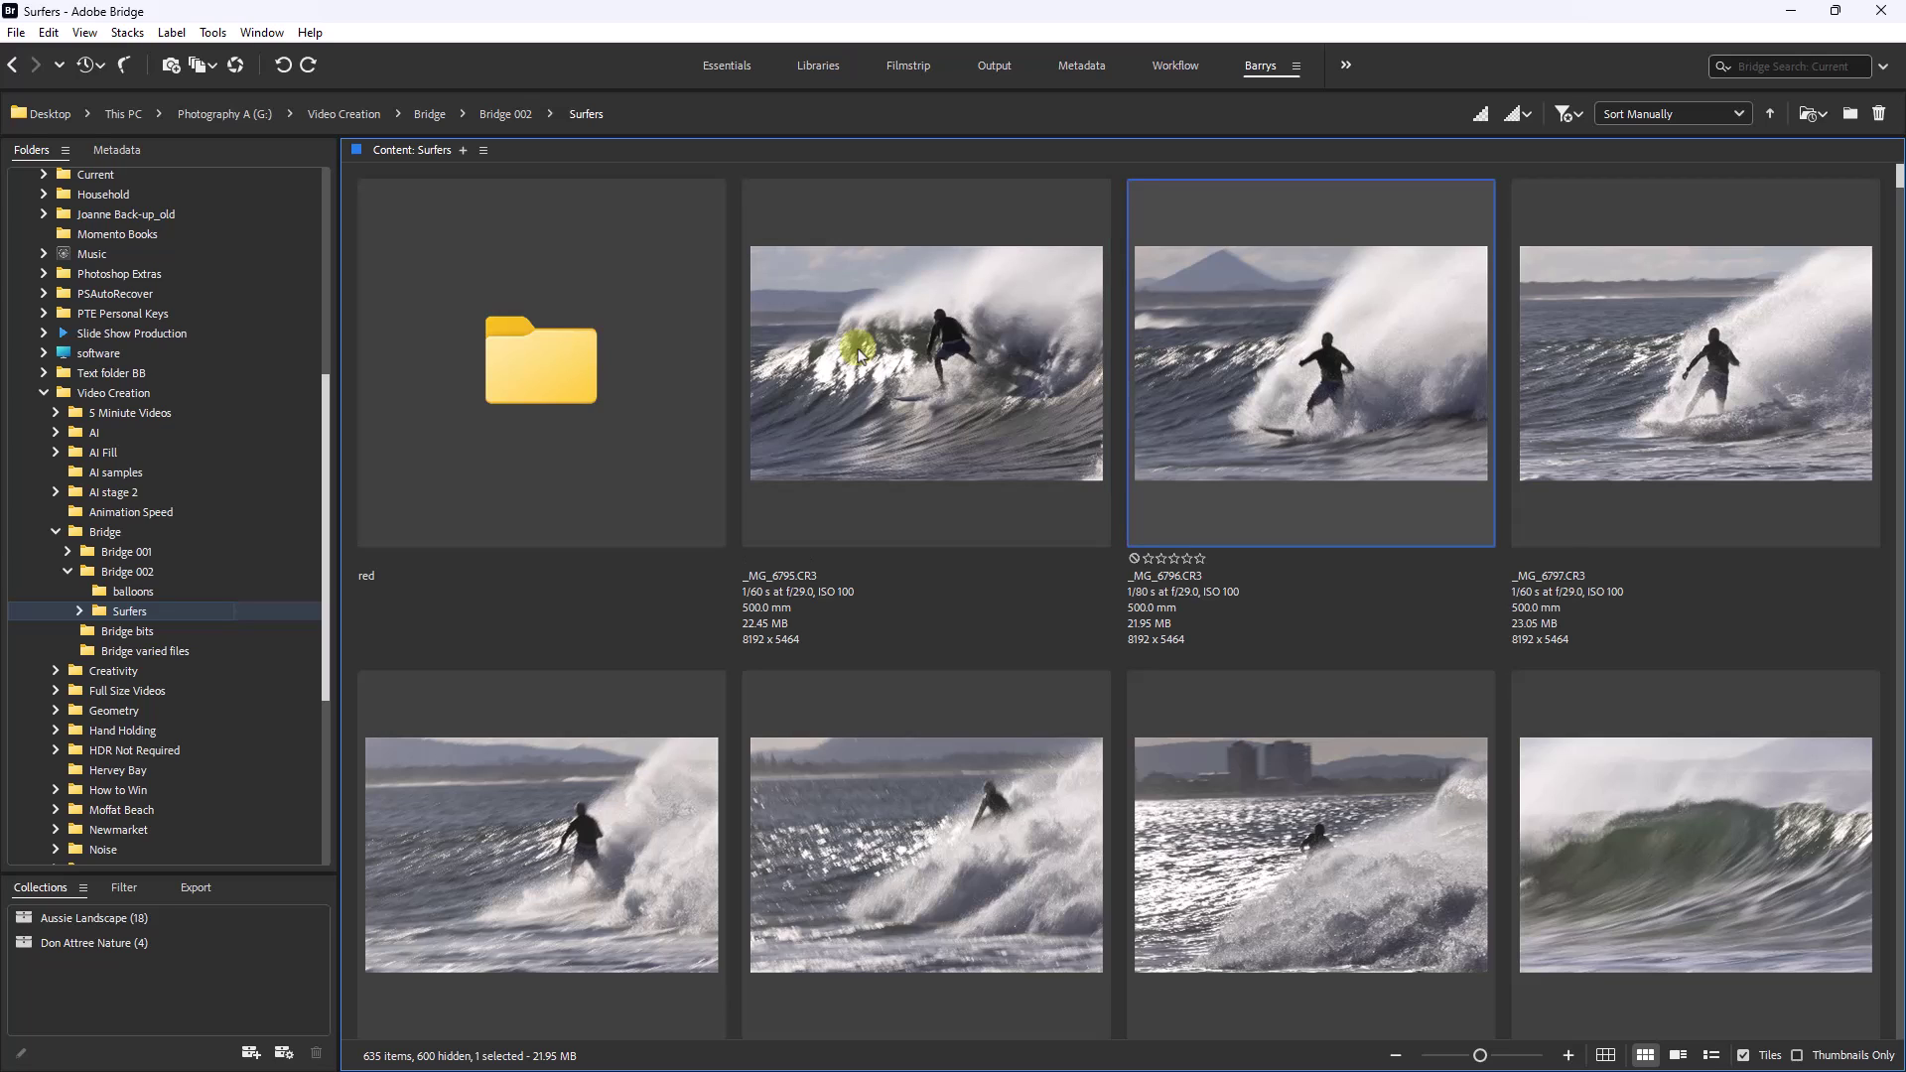
key("Right")
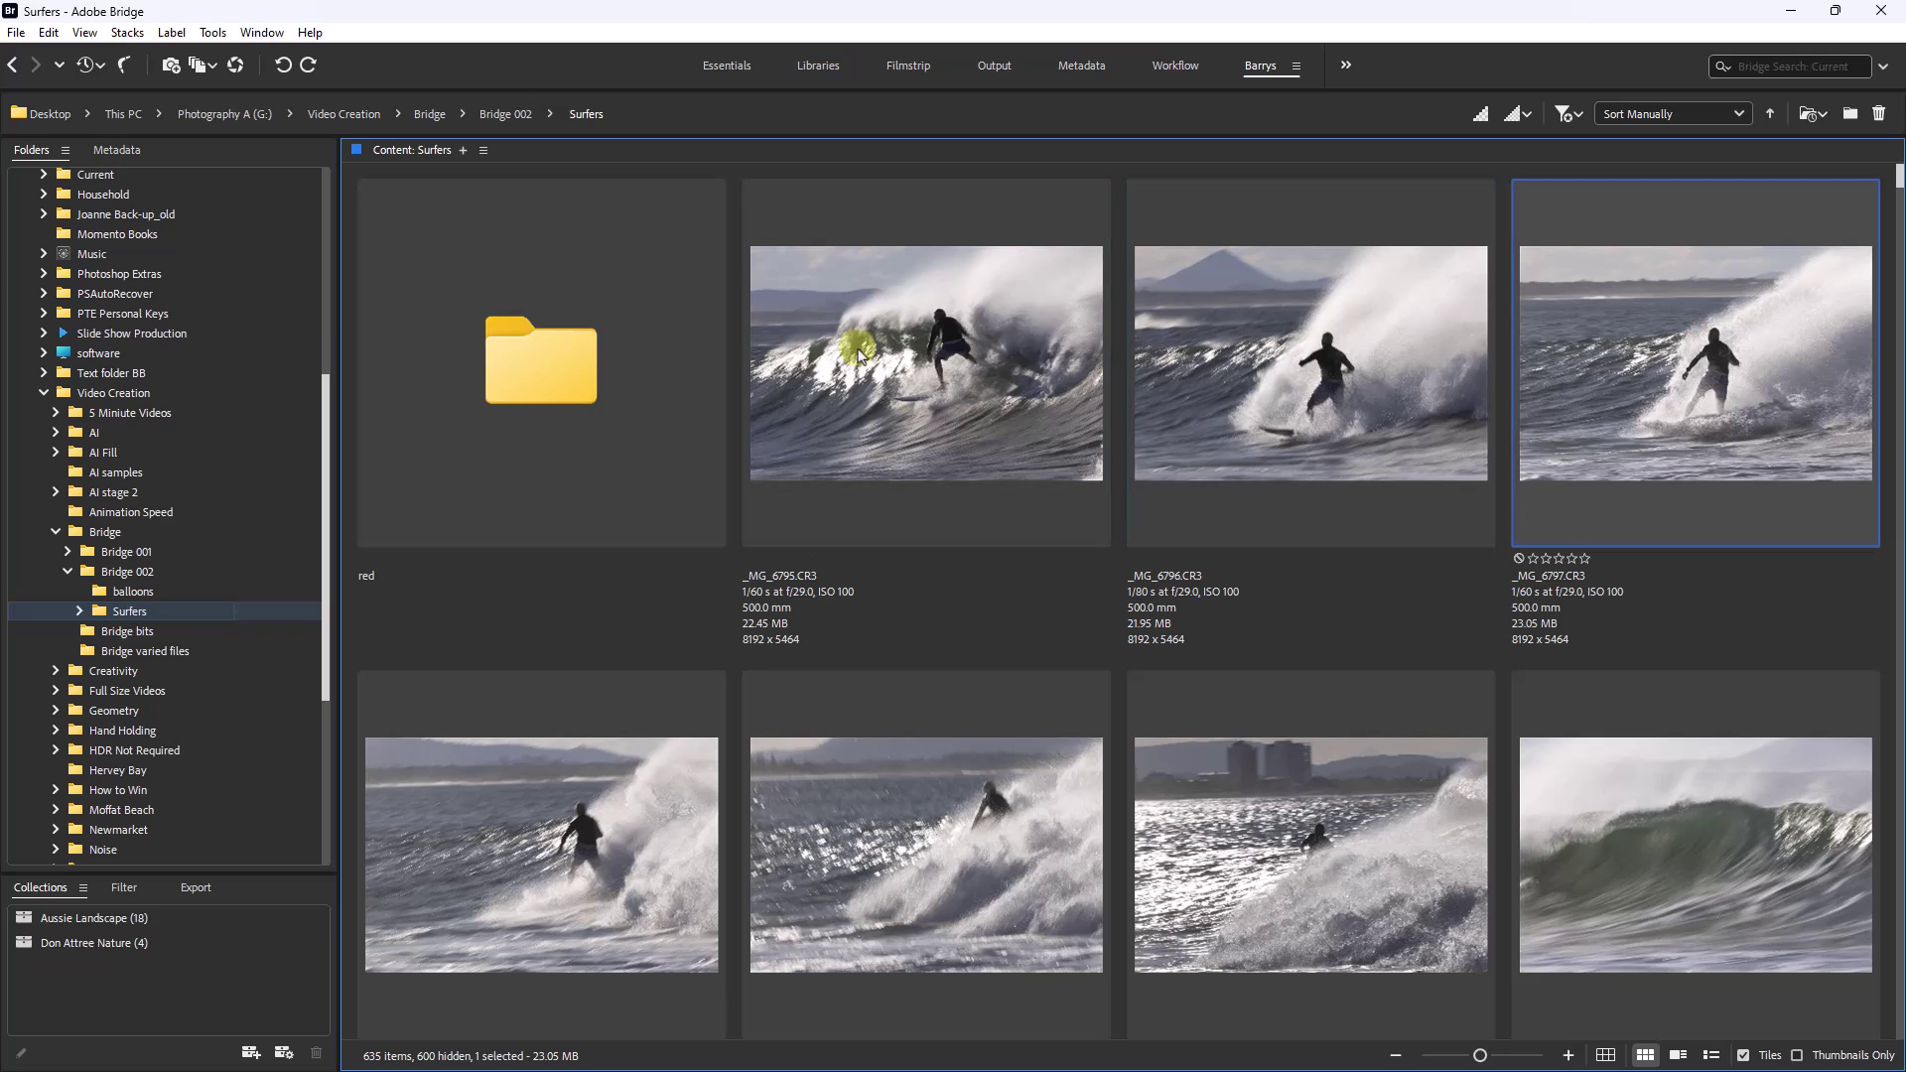
key("Right")
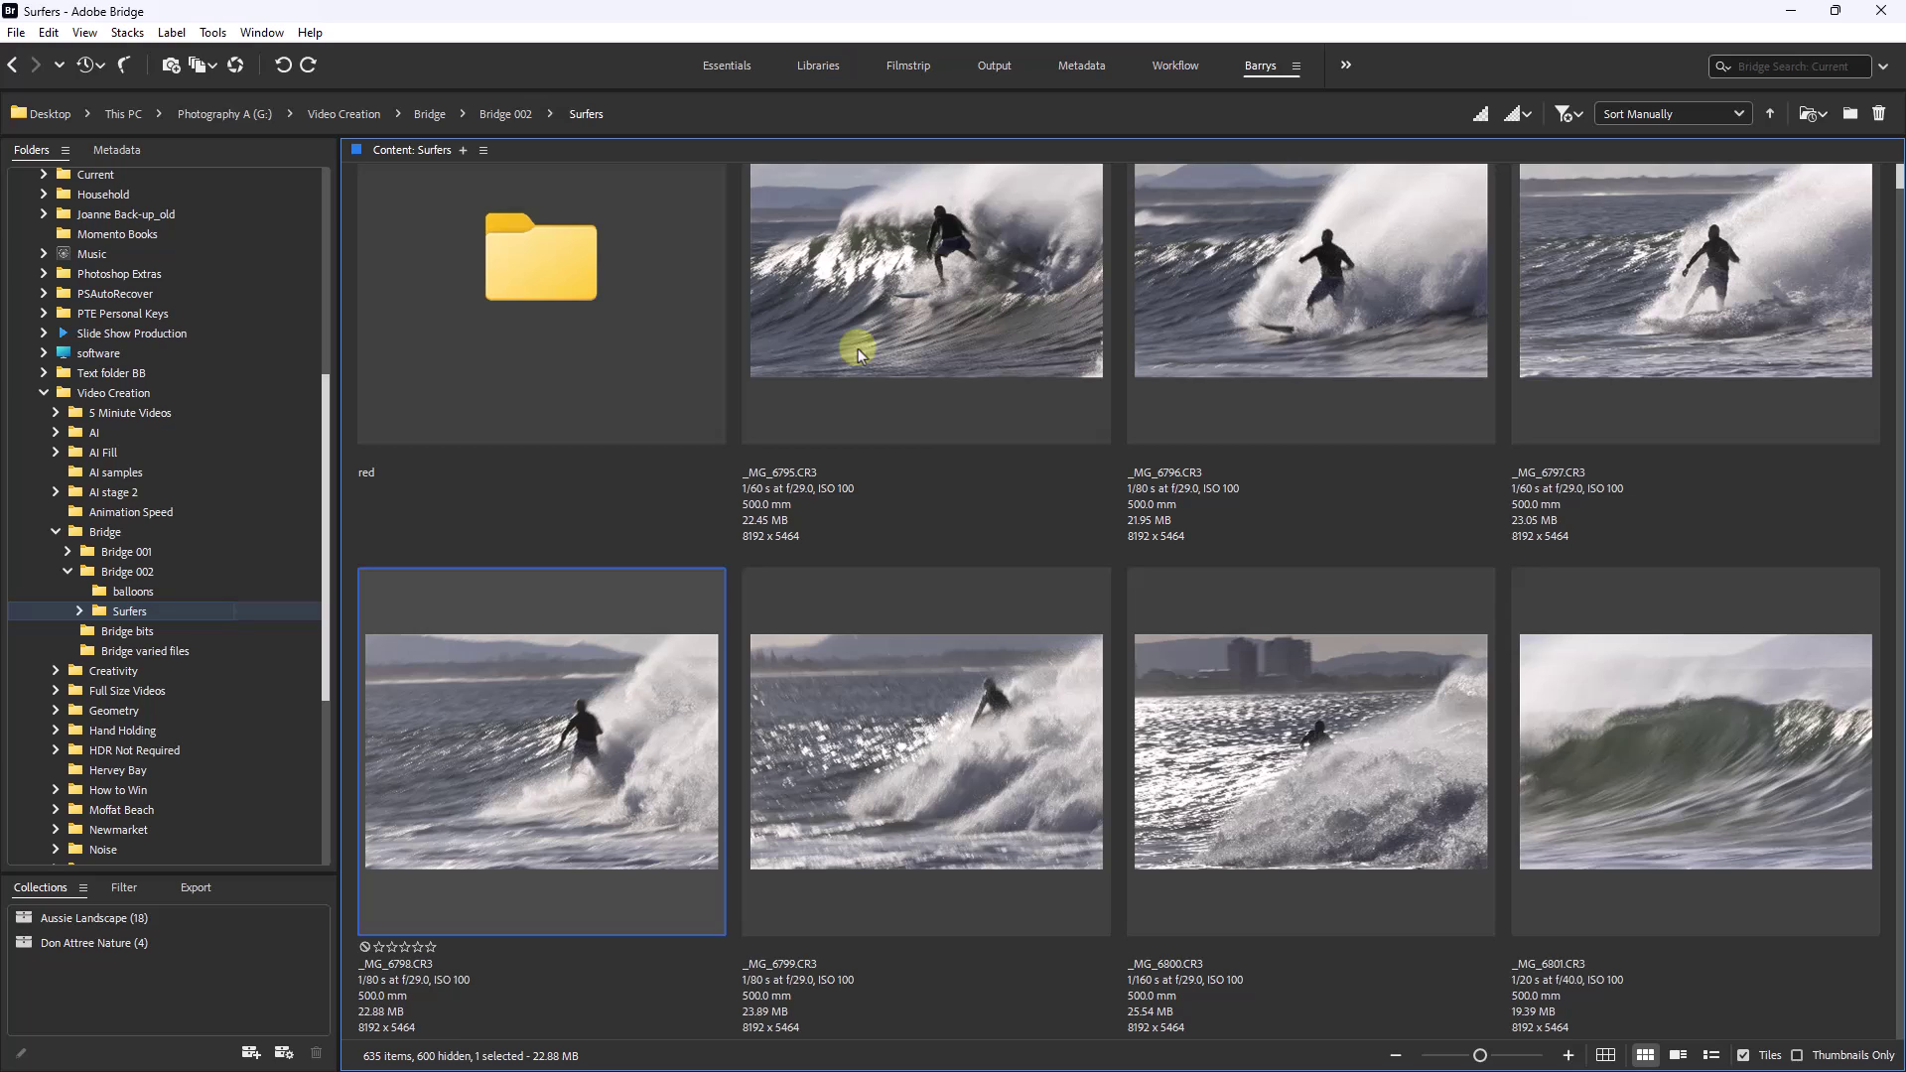
key("ctrl+6")
key("Right")
key("ctrl+6")
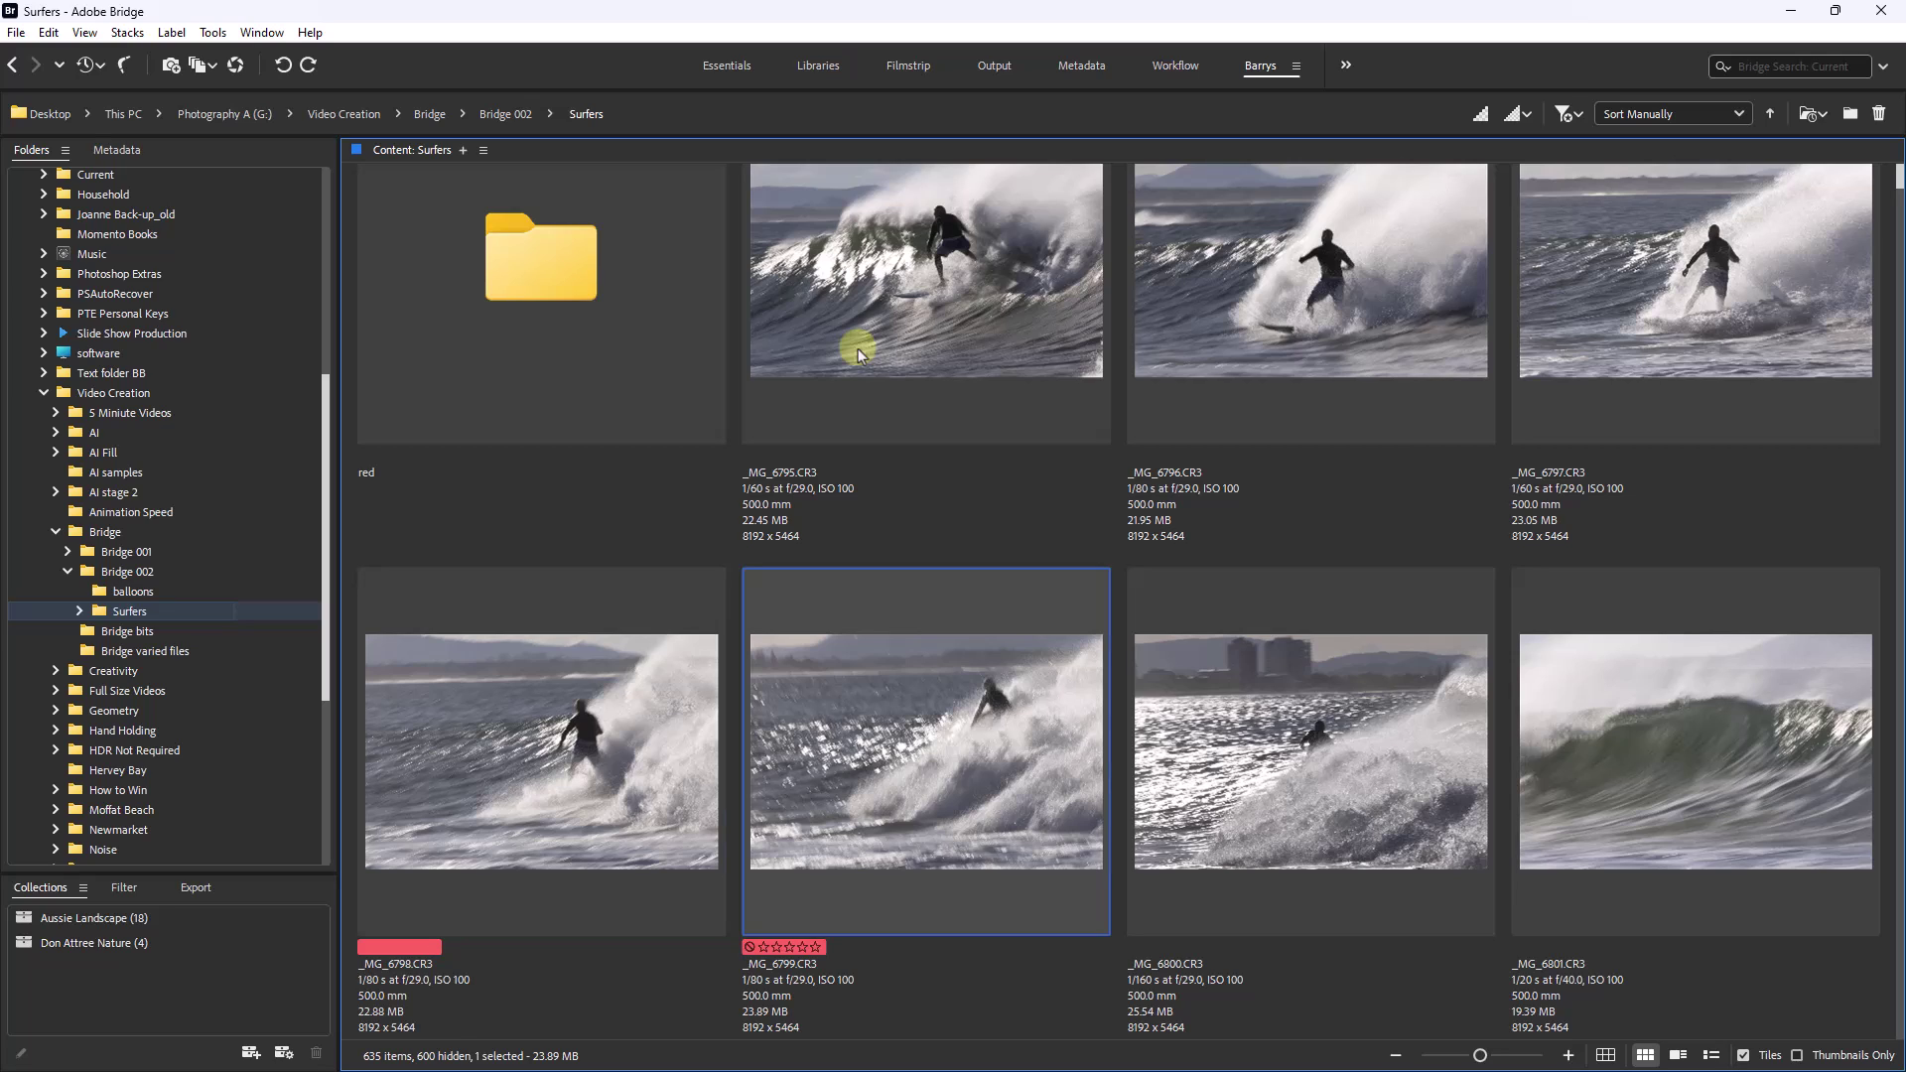
key("Right")
key("ctrl+6")
key("Right")
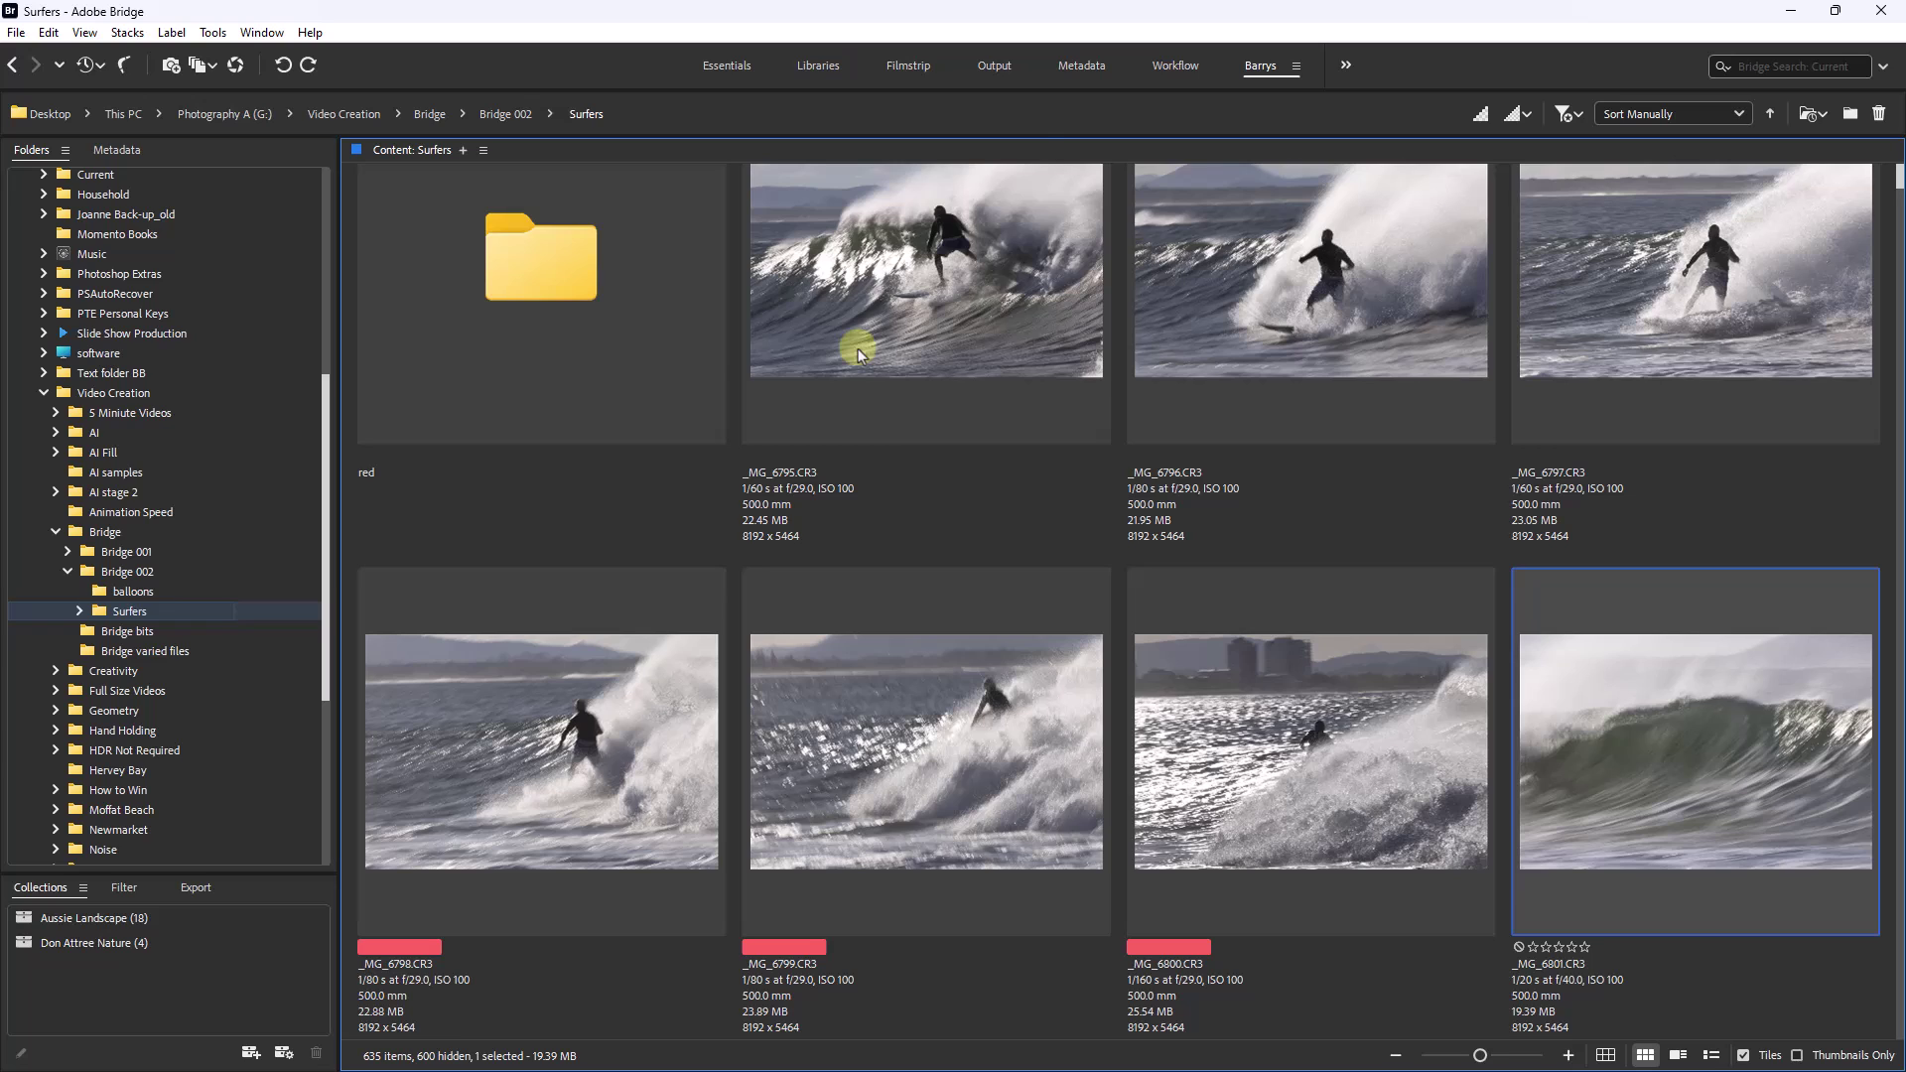
key("Right")
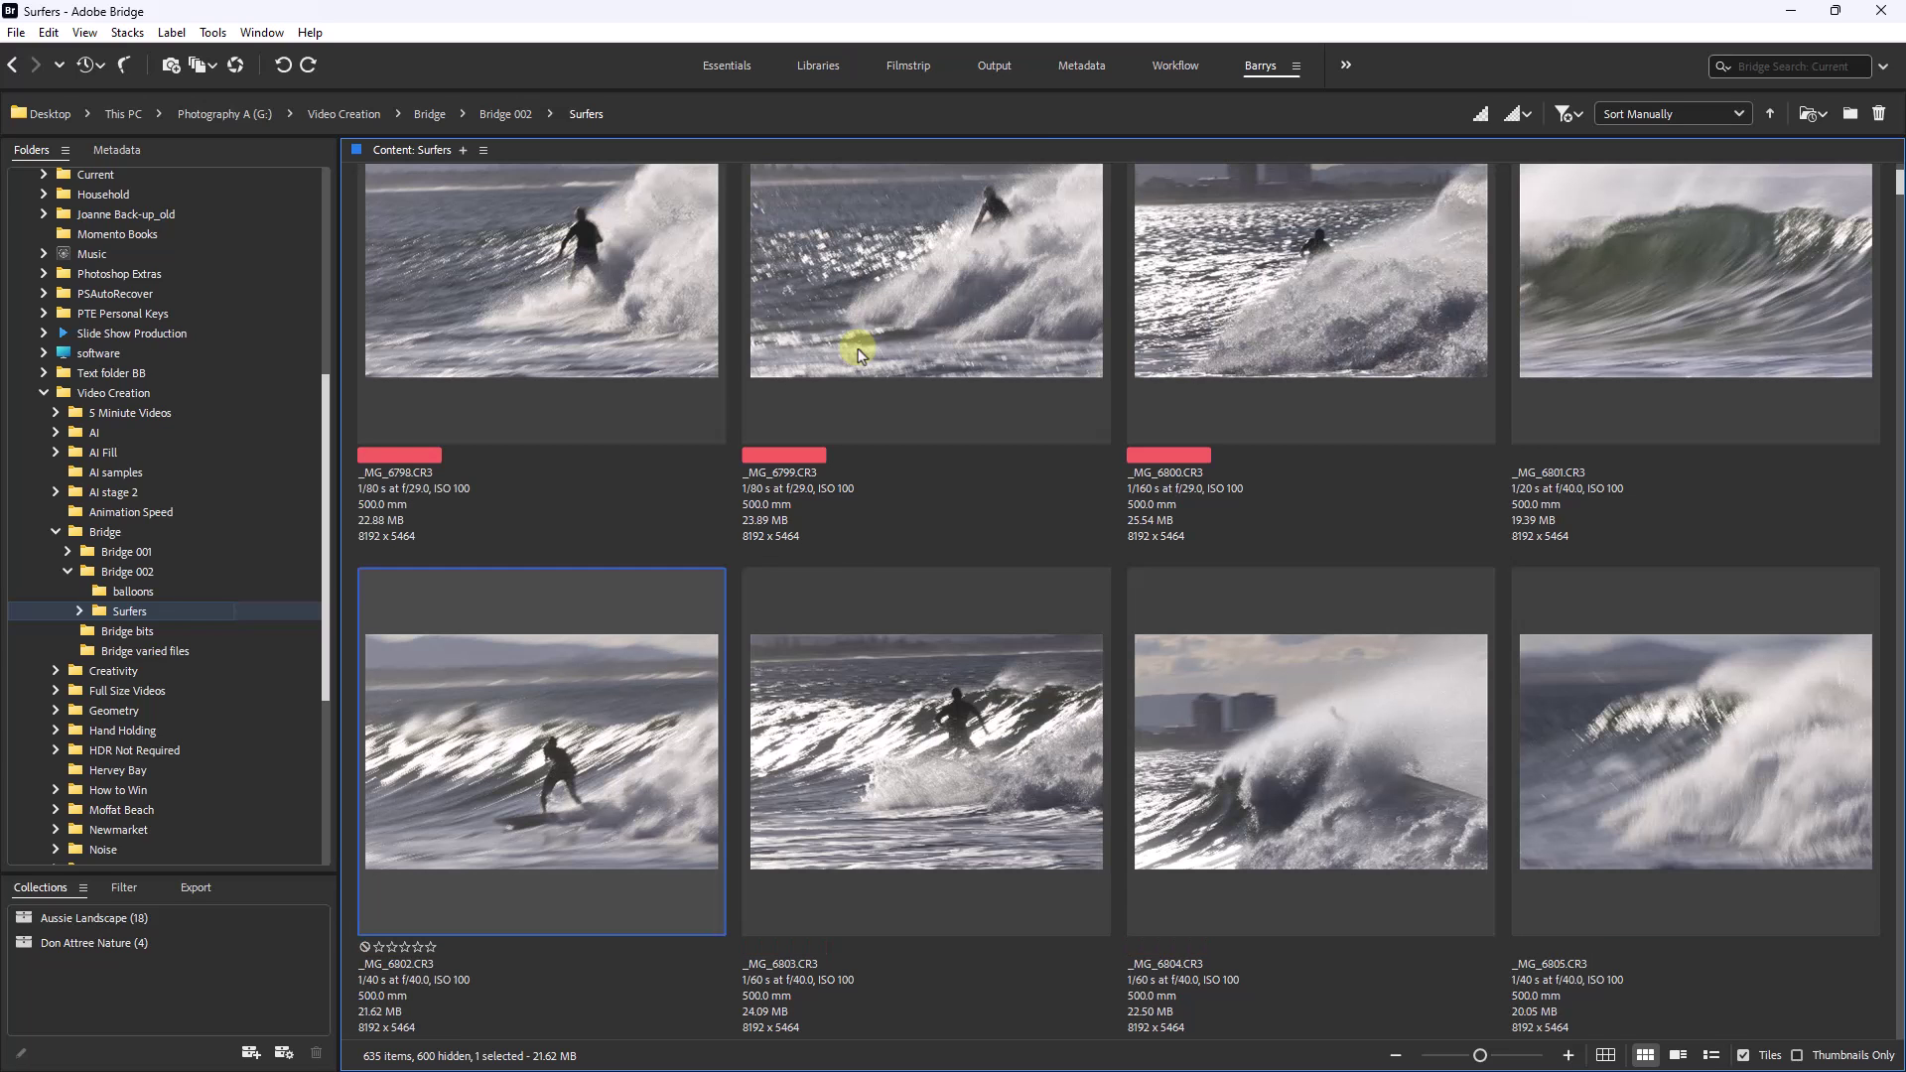
key("ctrl+6")
key("Right")
key("ctrl+6")
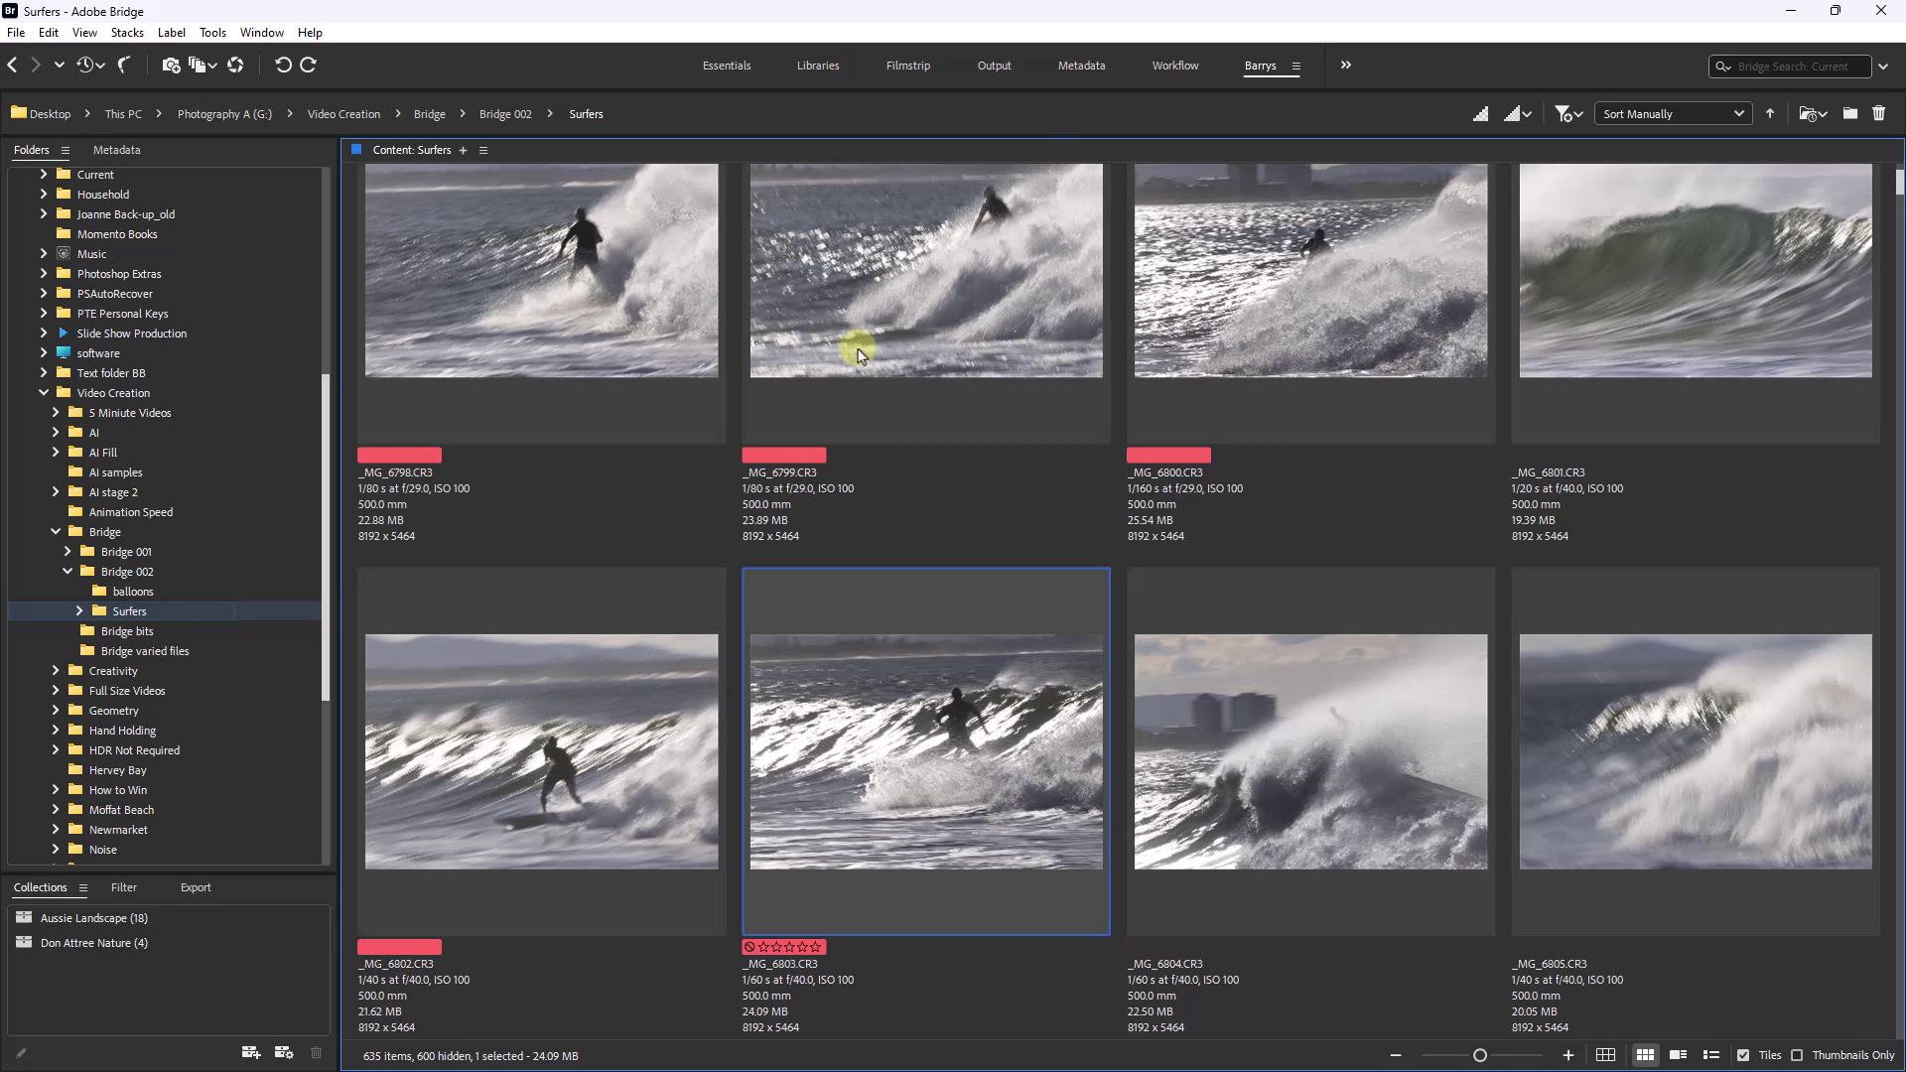
key("Right")
key("ctrl+6")
key("Right")
key("ctrl+6")
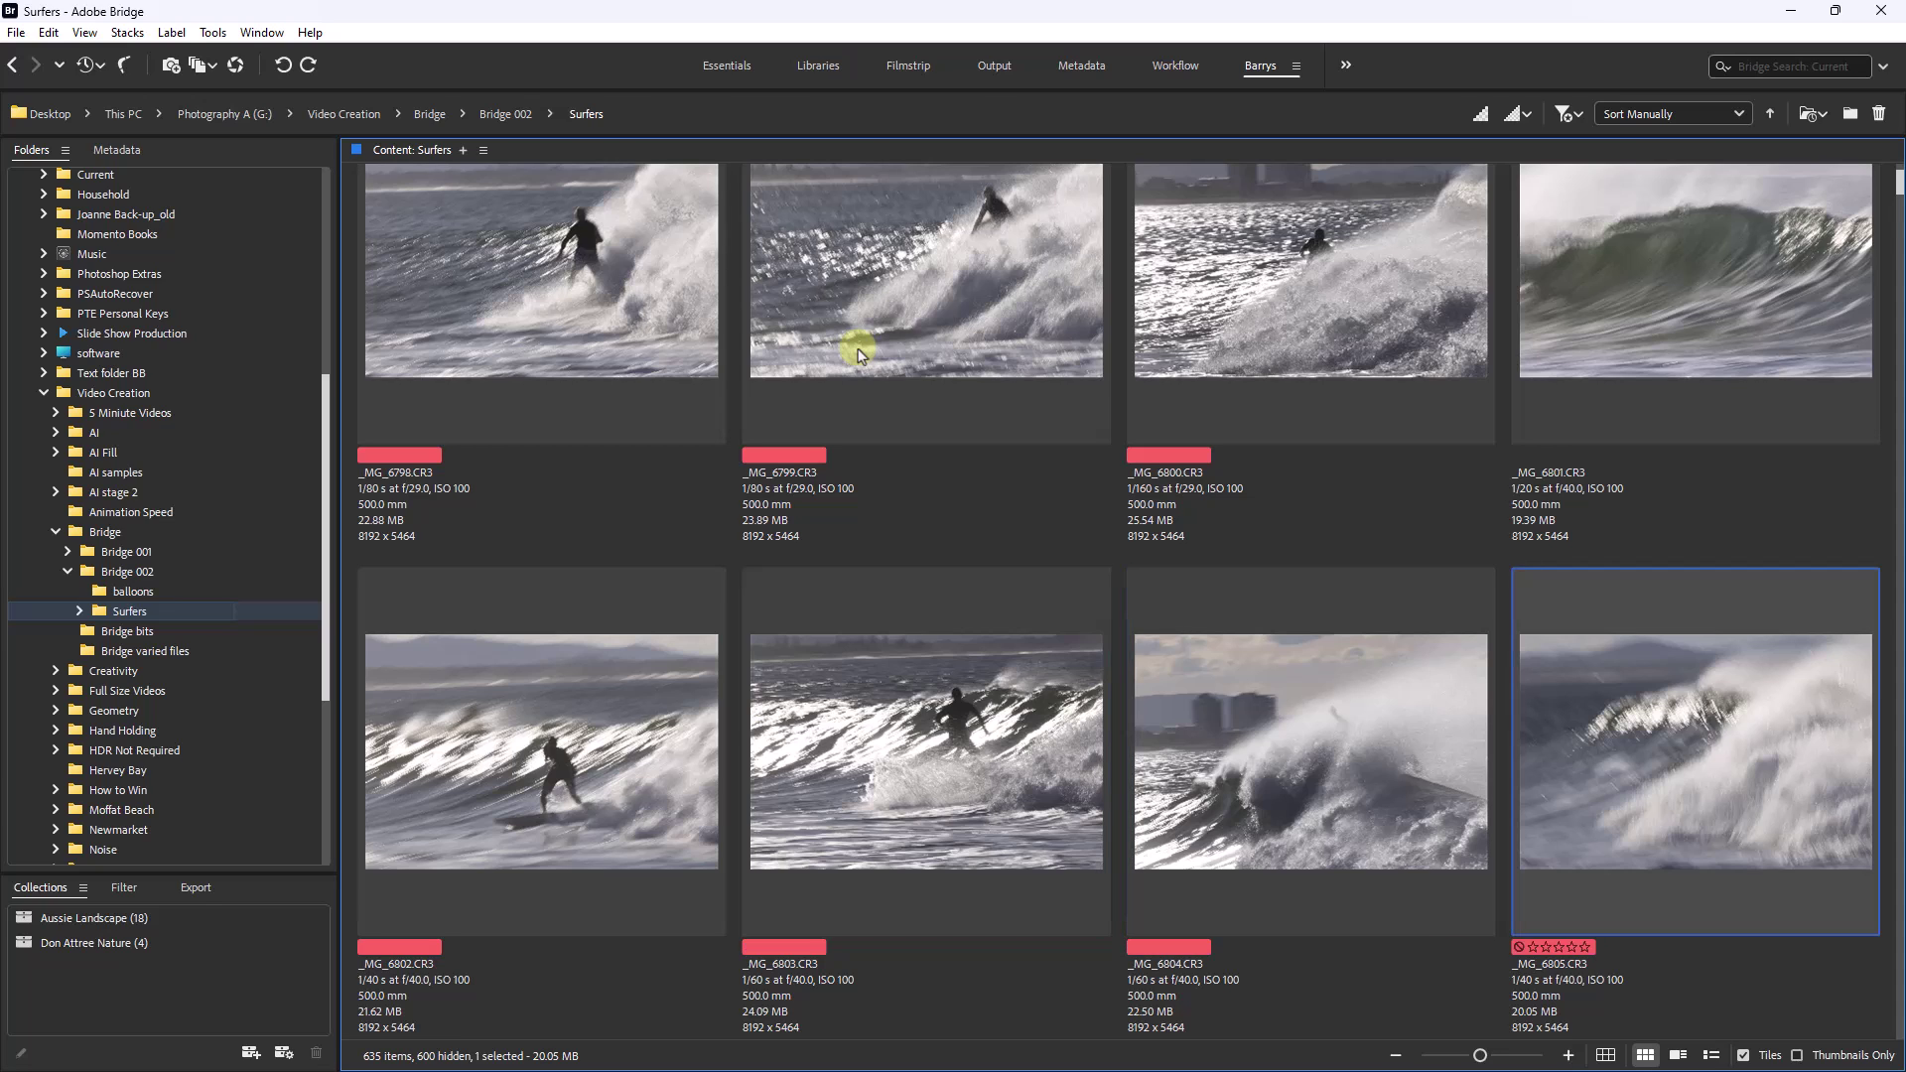
Red-label _MG_6806, _MG_6809, _MG_6811 and _MG_6813, leaving the shots in between unlabelled
key("Right")
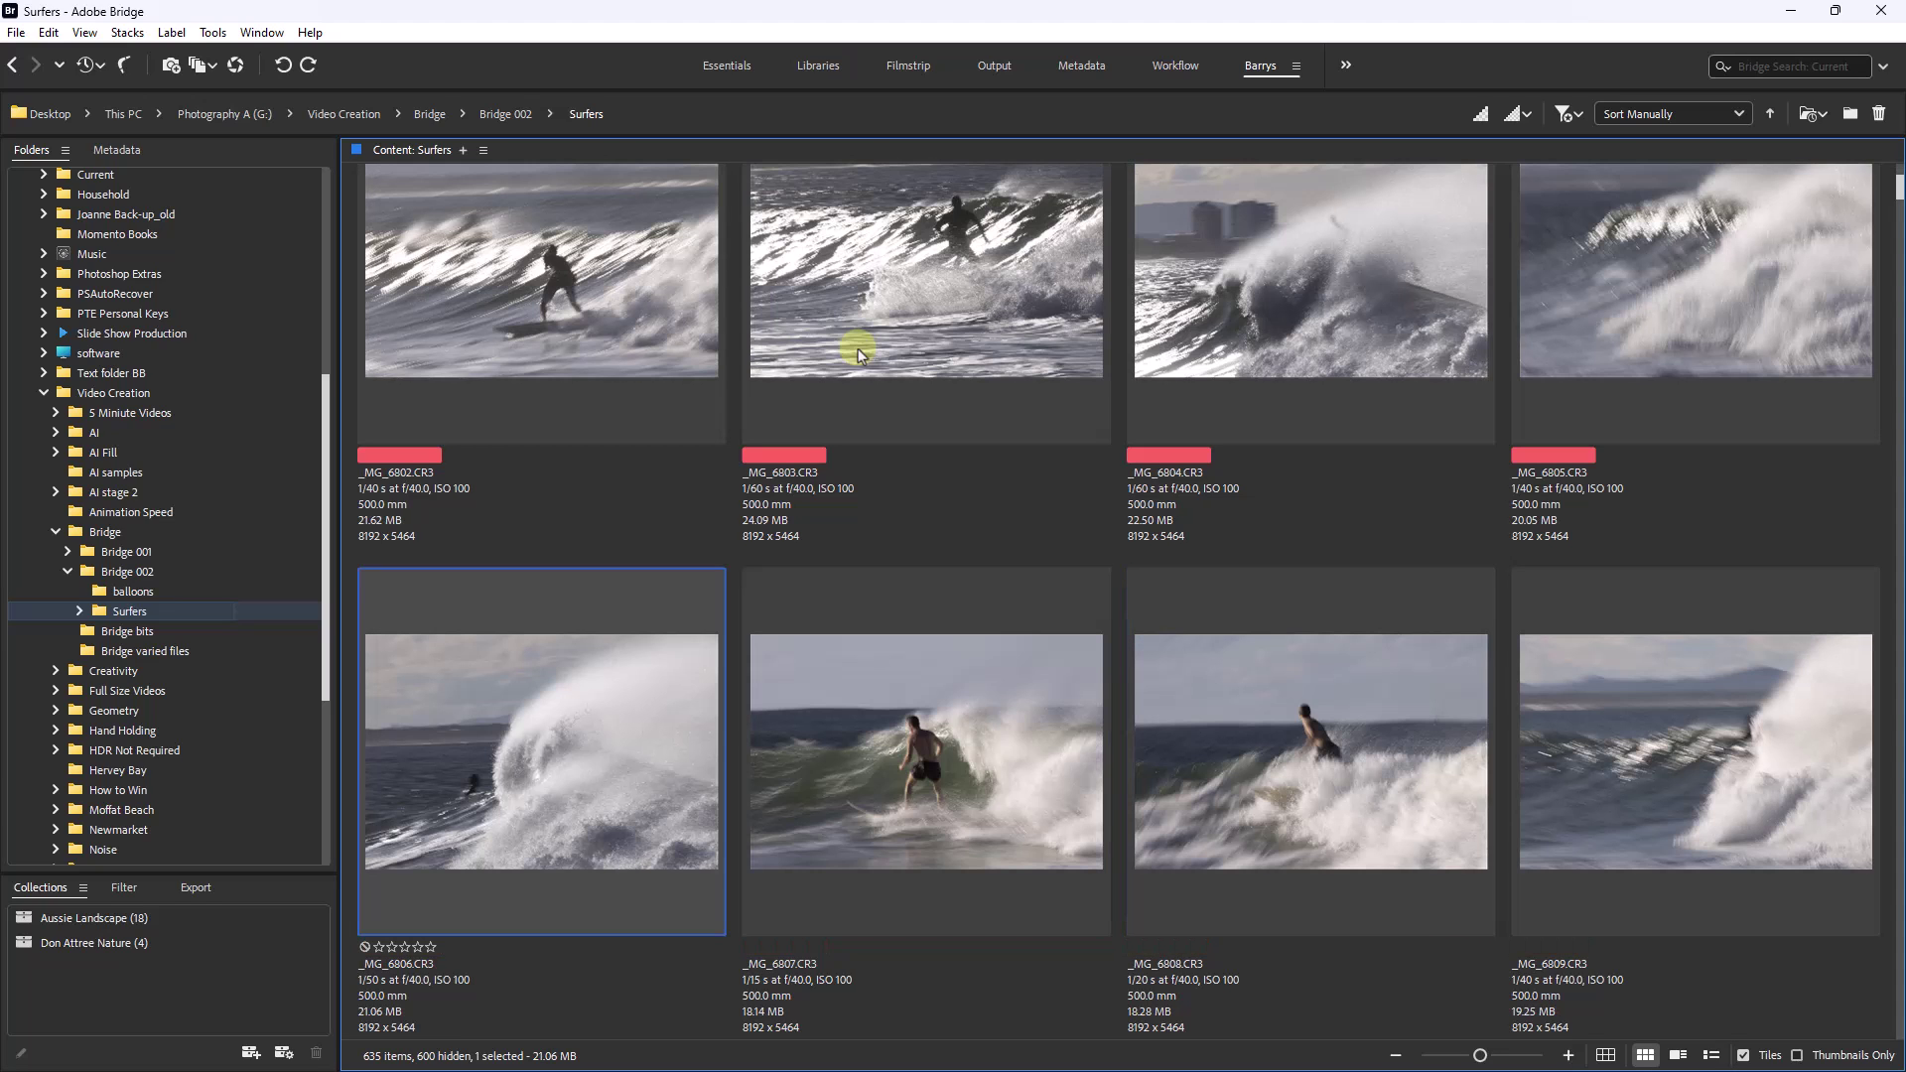
key("ctrl+6")
key("Right")
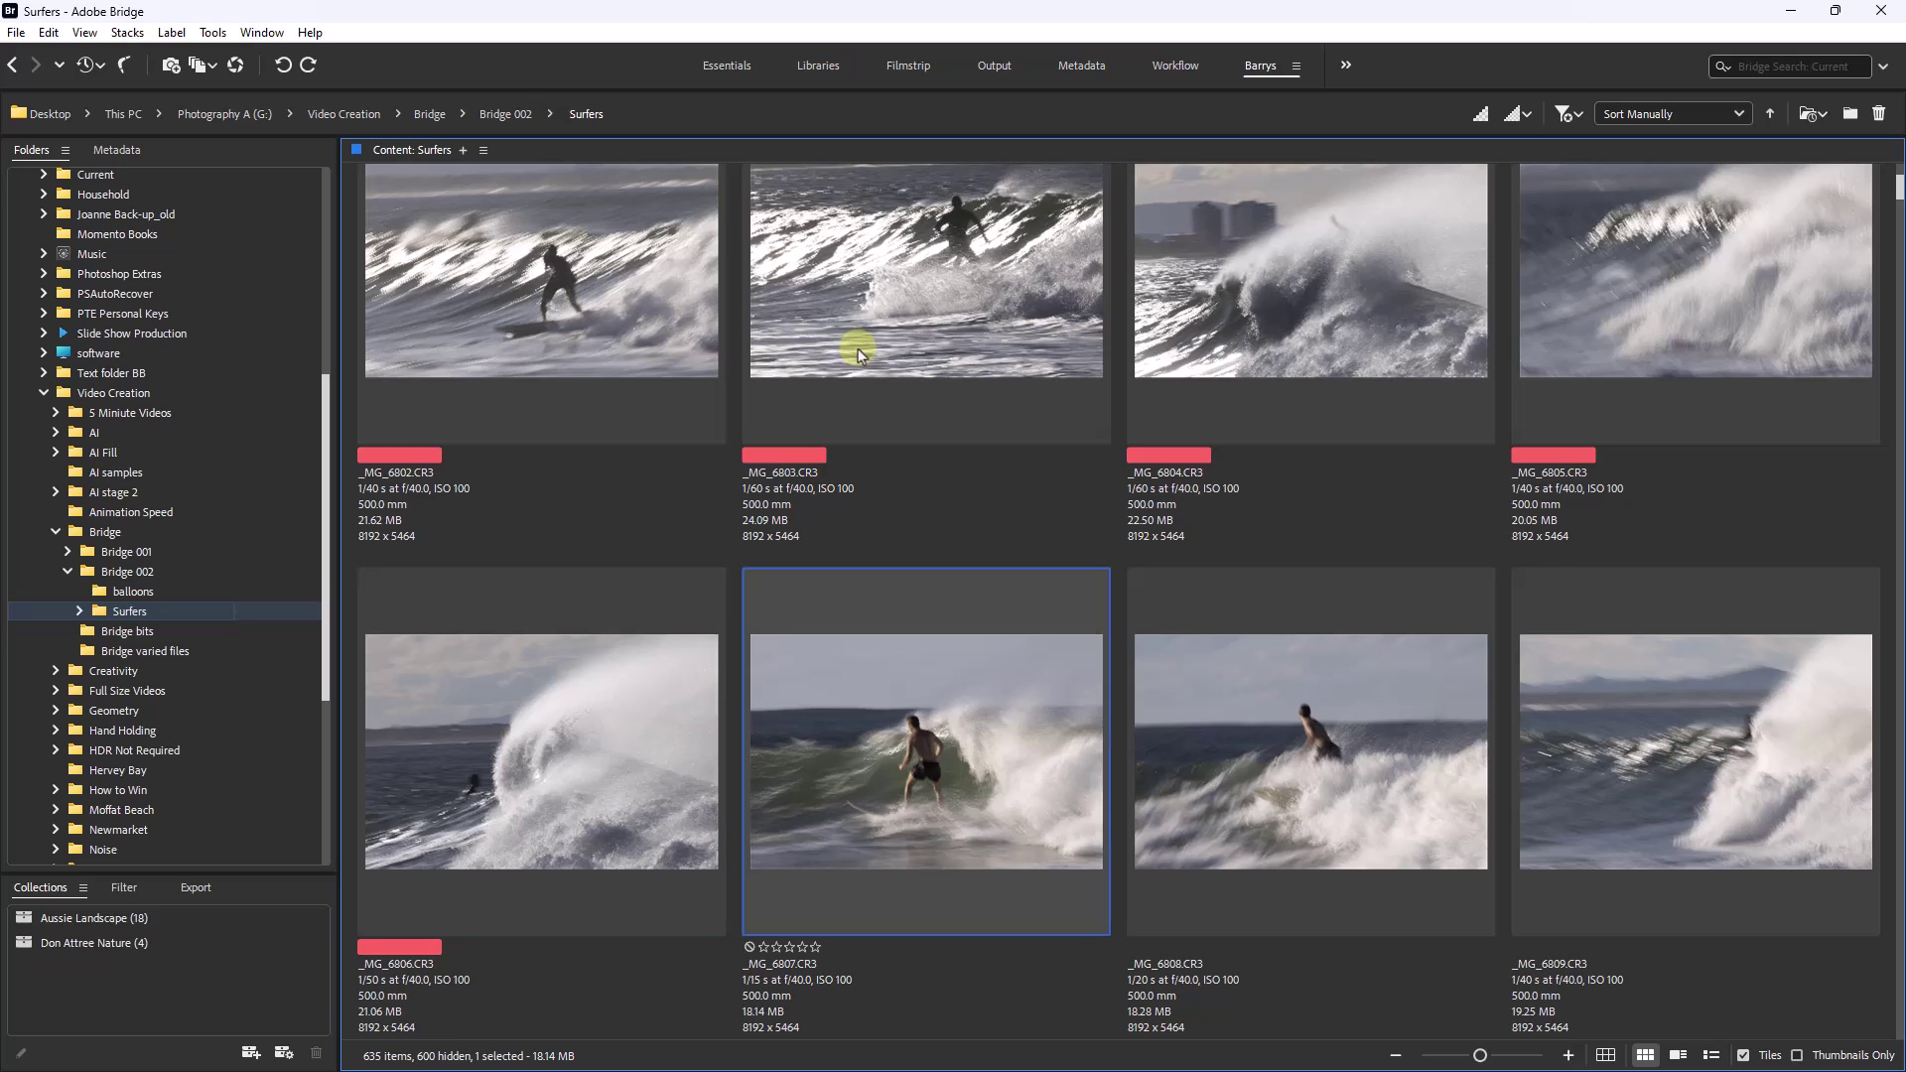
key("Right")
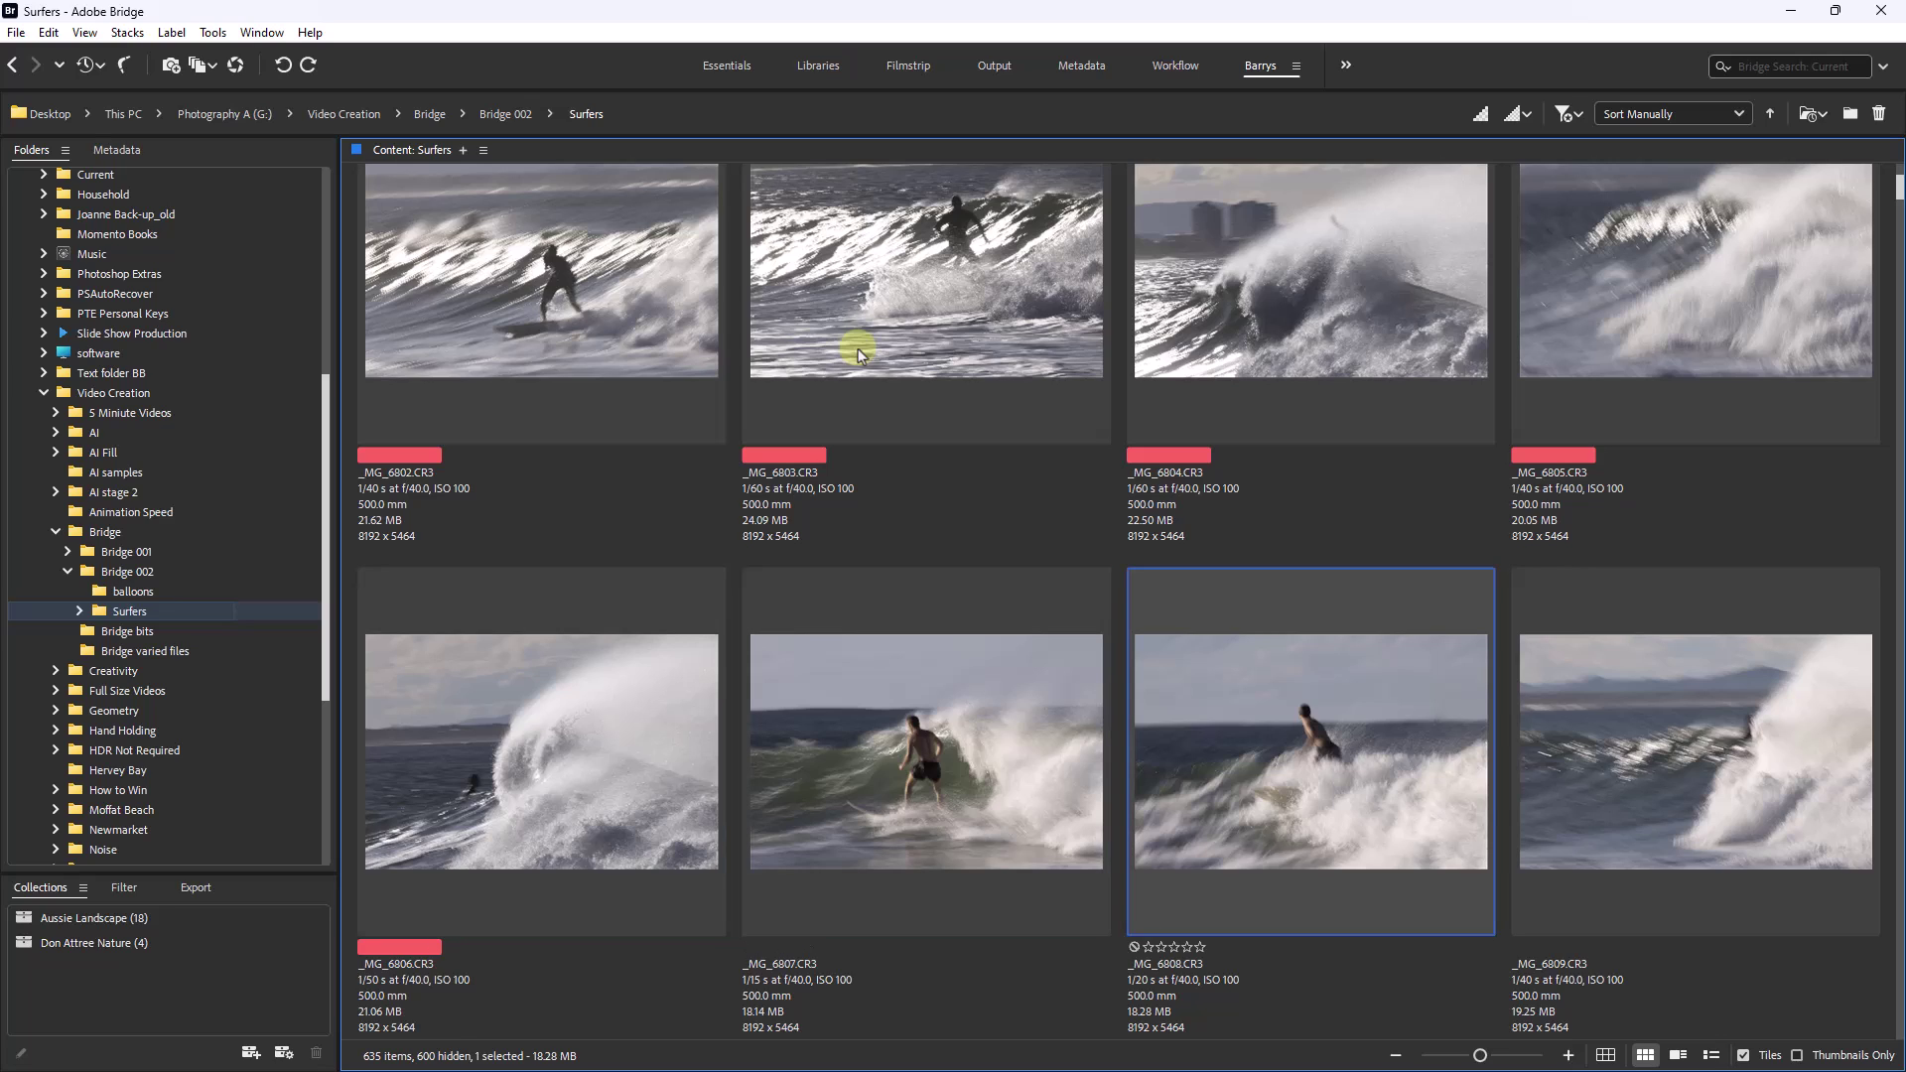
key("Right")
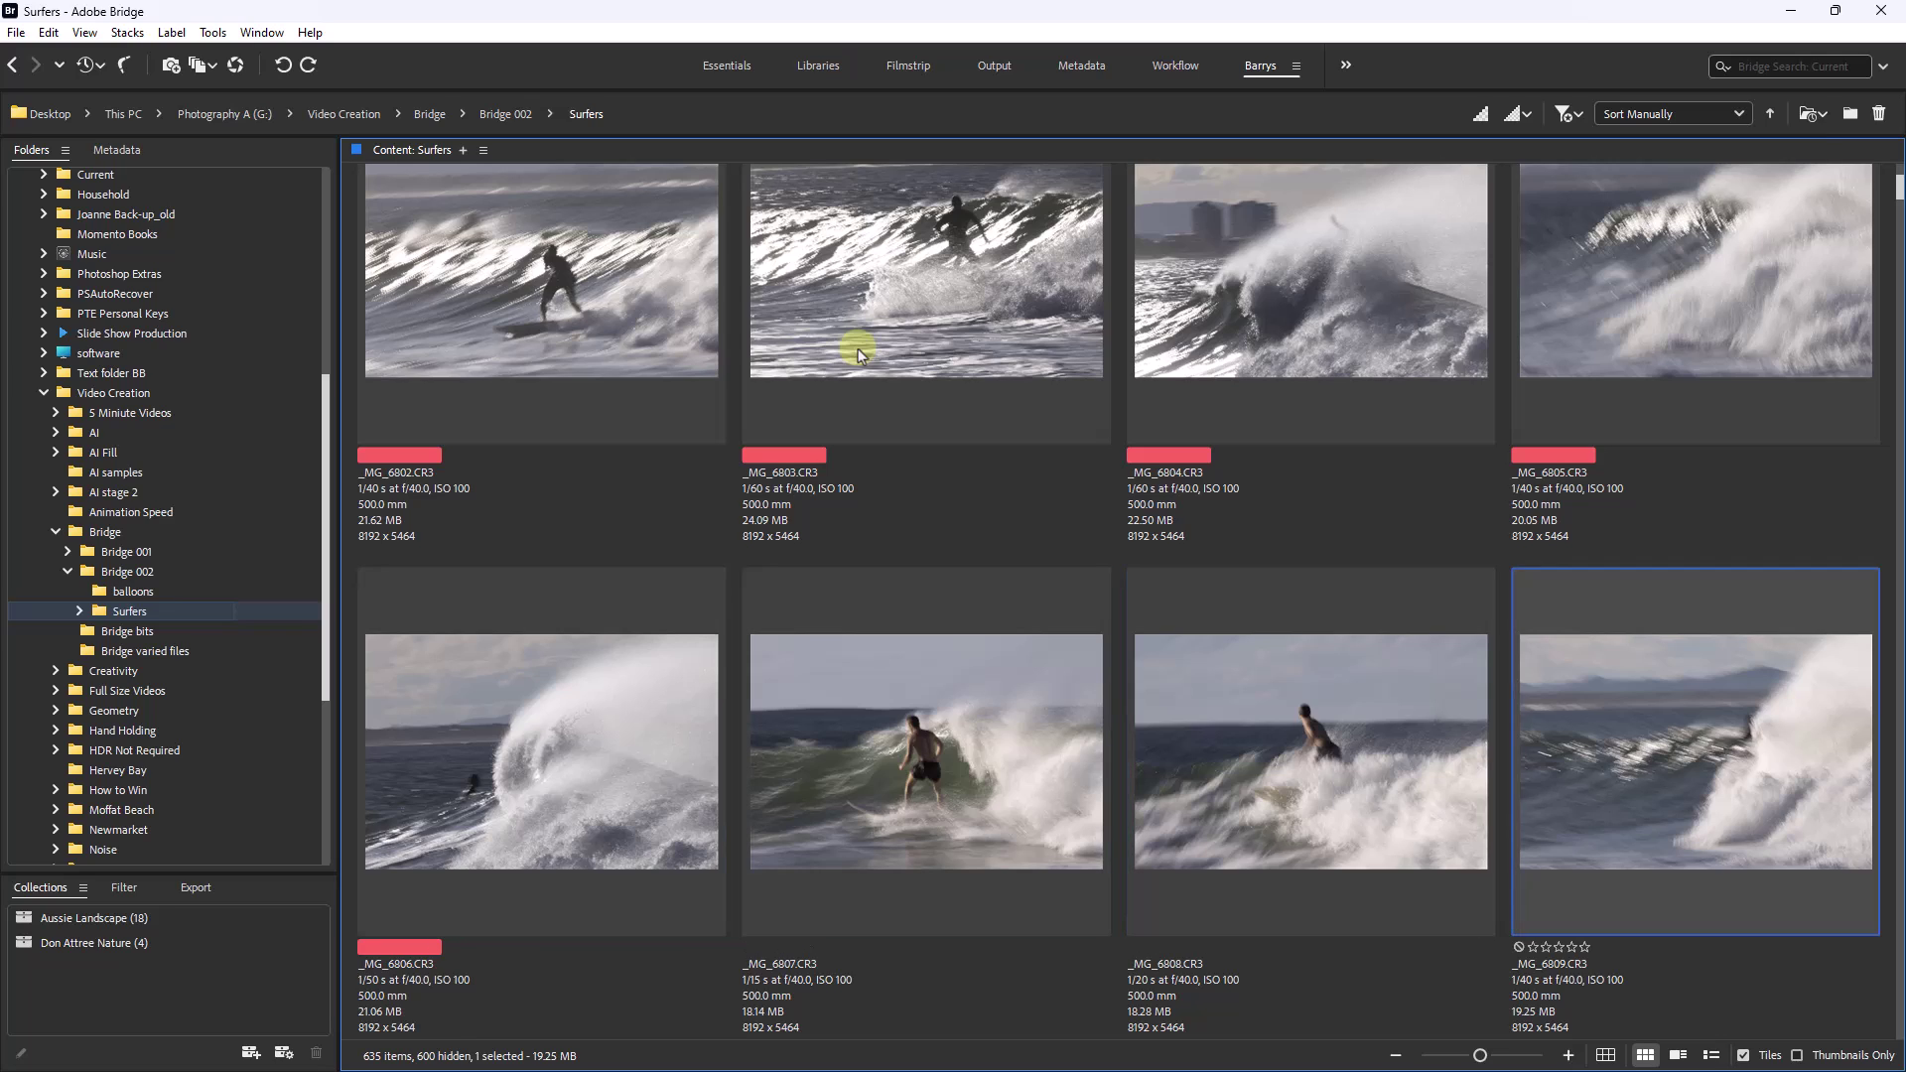
key("ctrl+6")
key("Right")
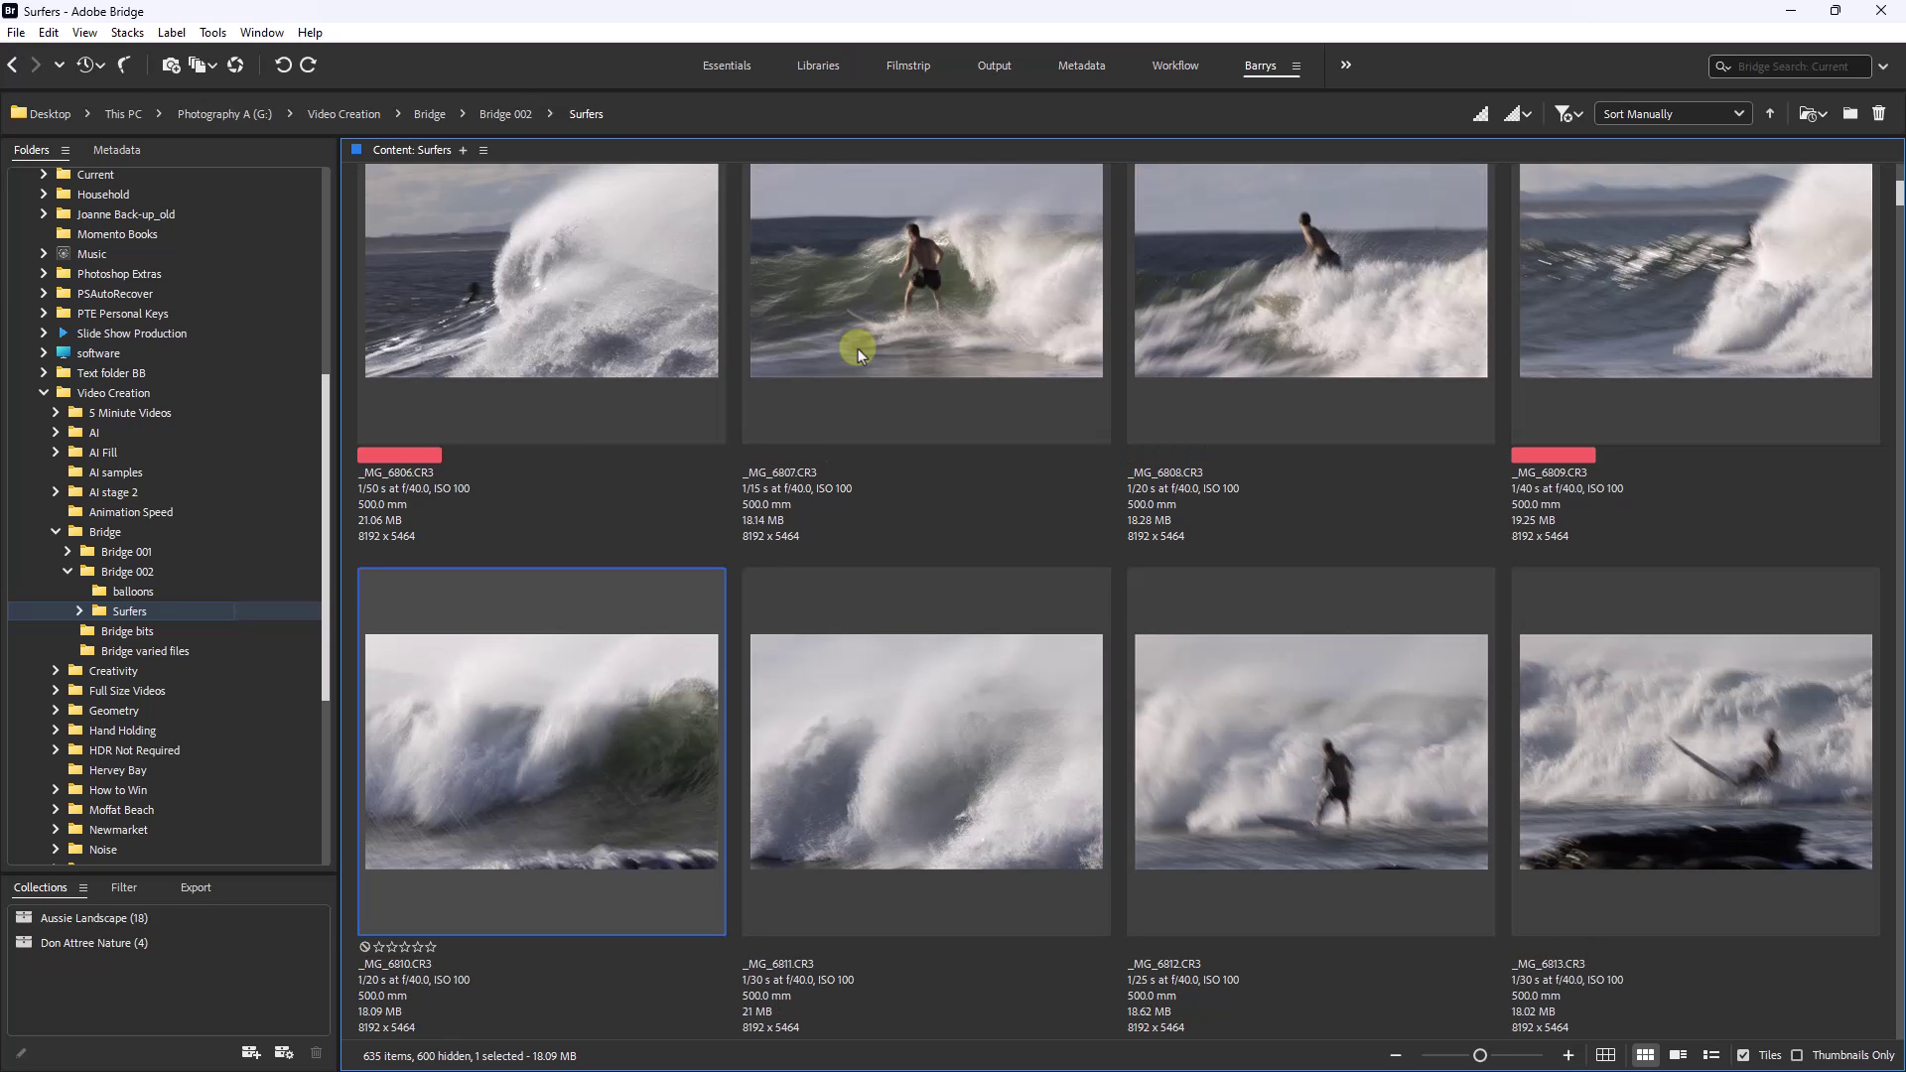
key("Right")
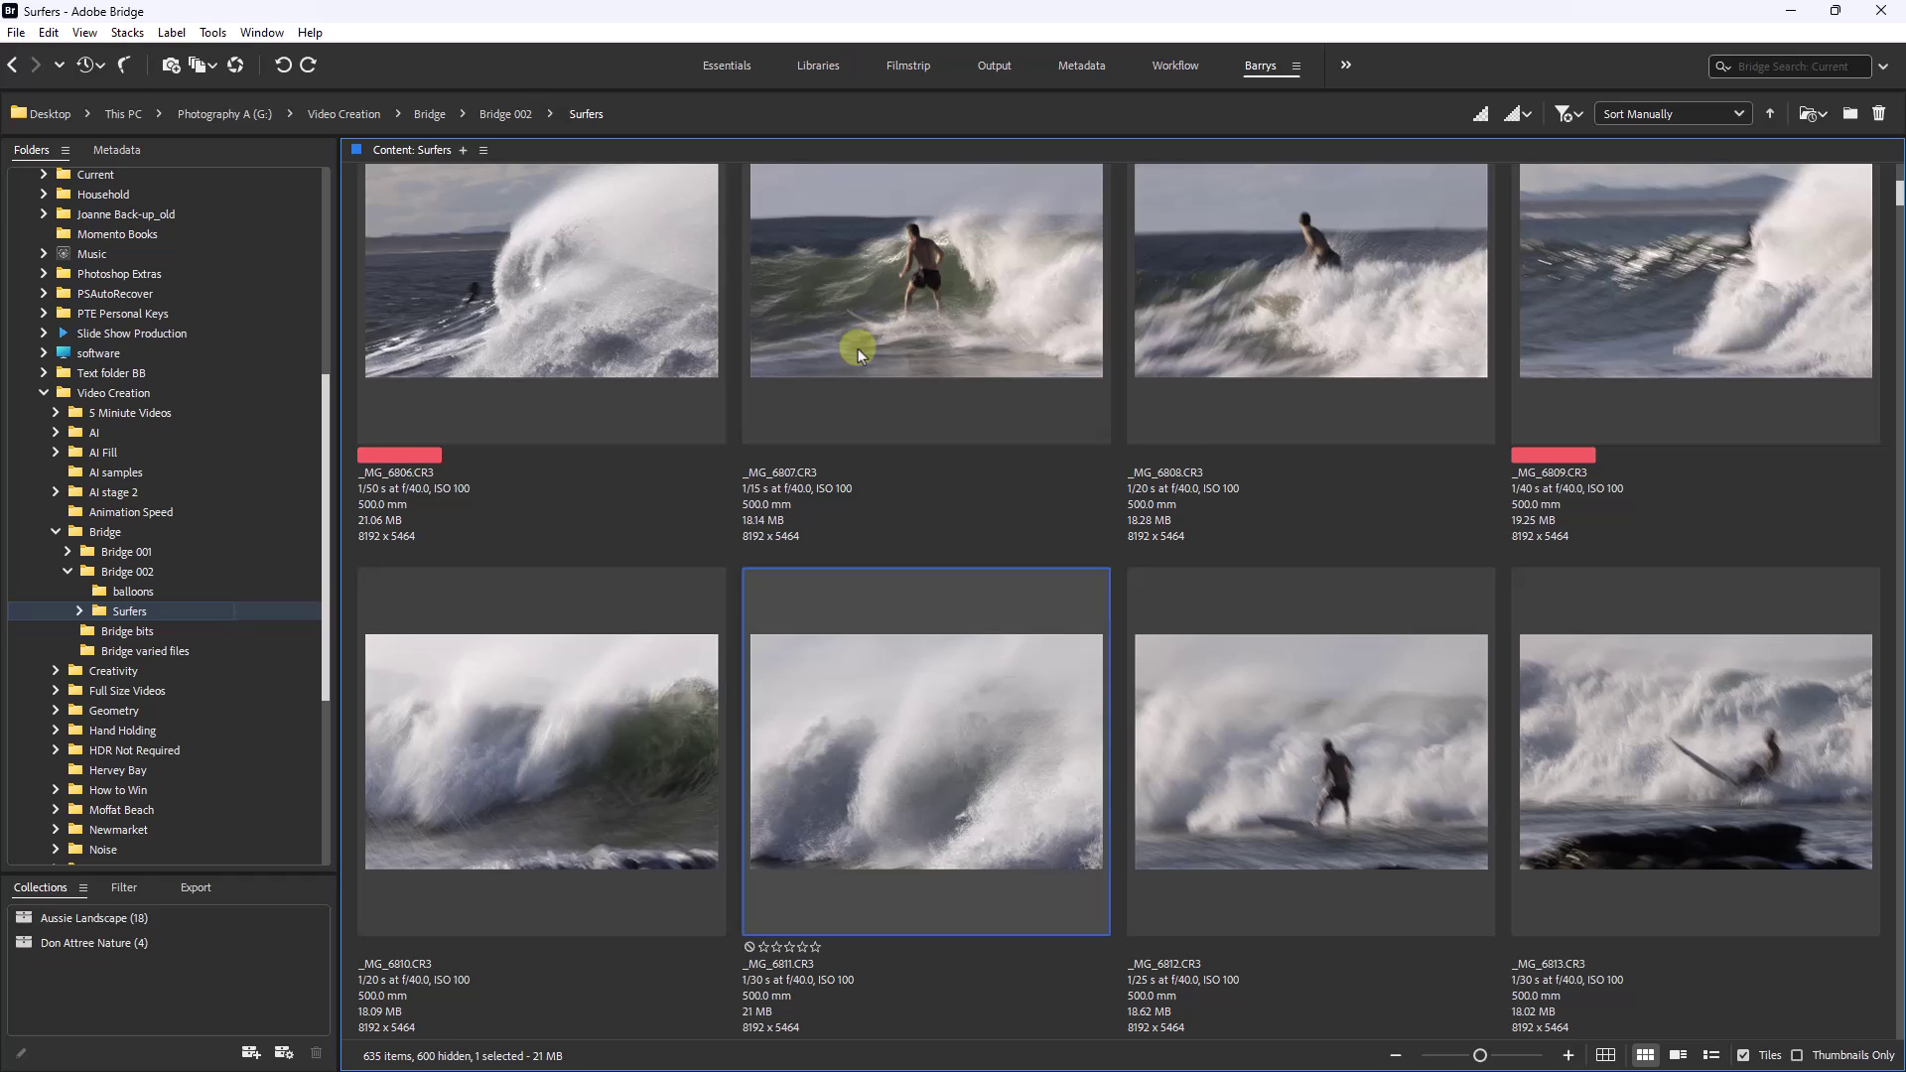
key("ctrl+6")
key("Right")
key("Right")
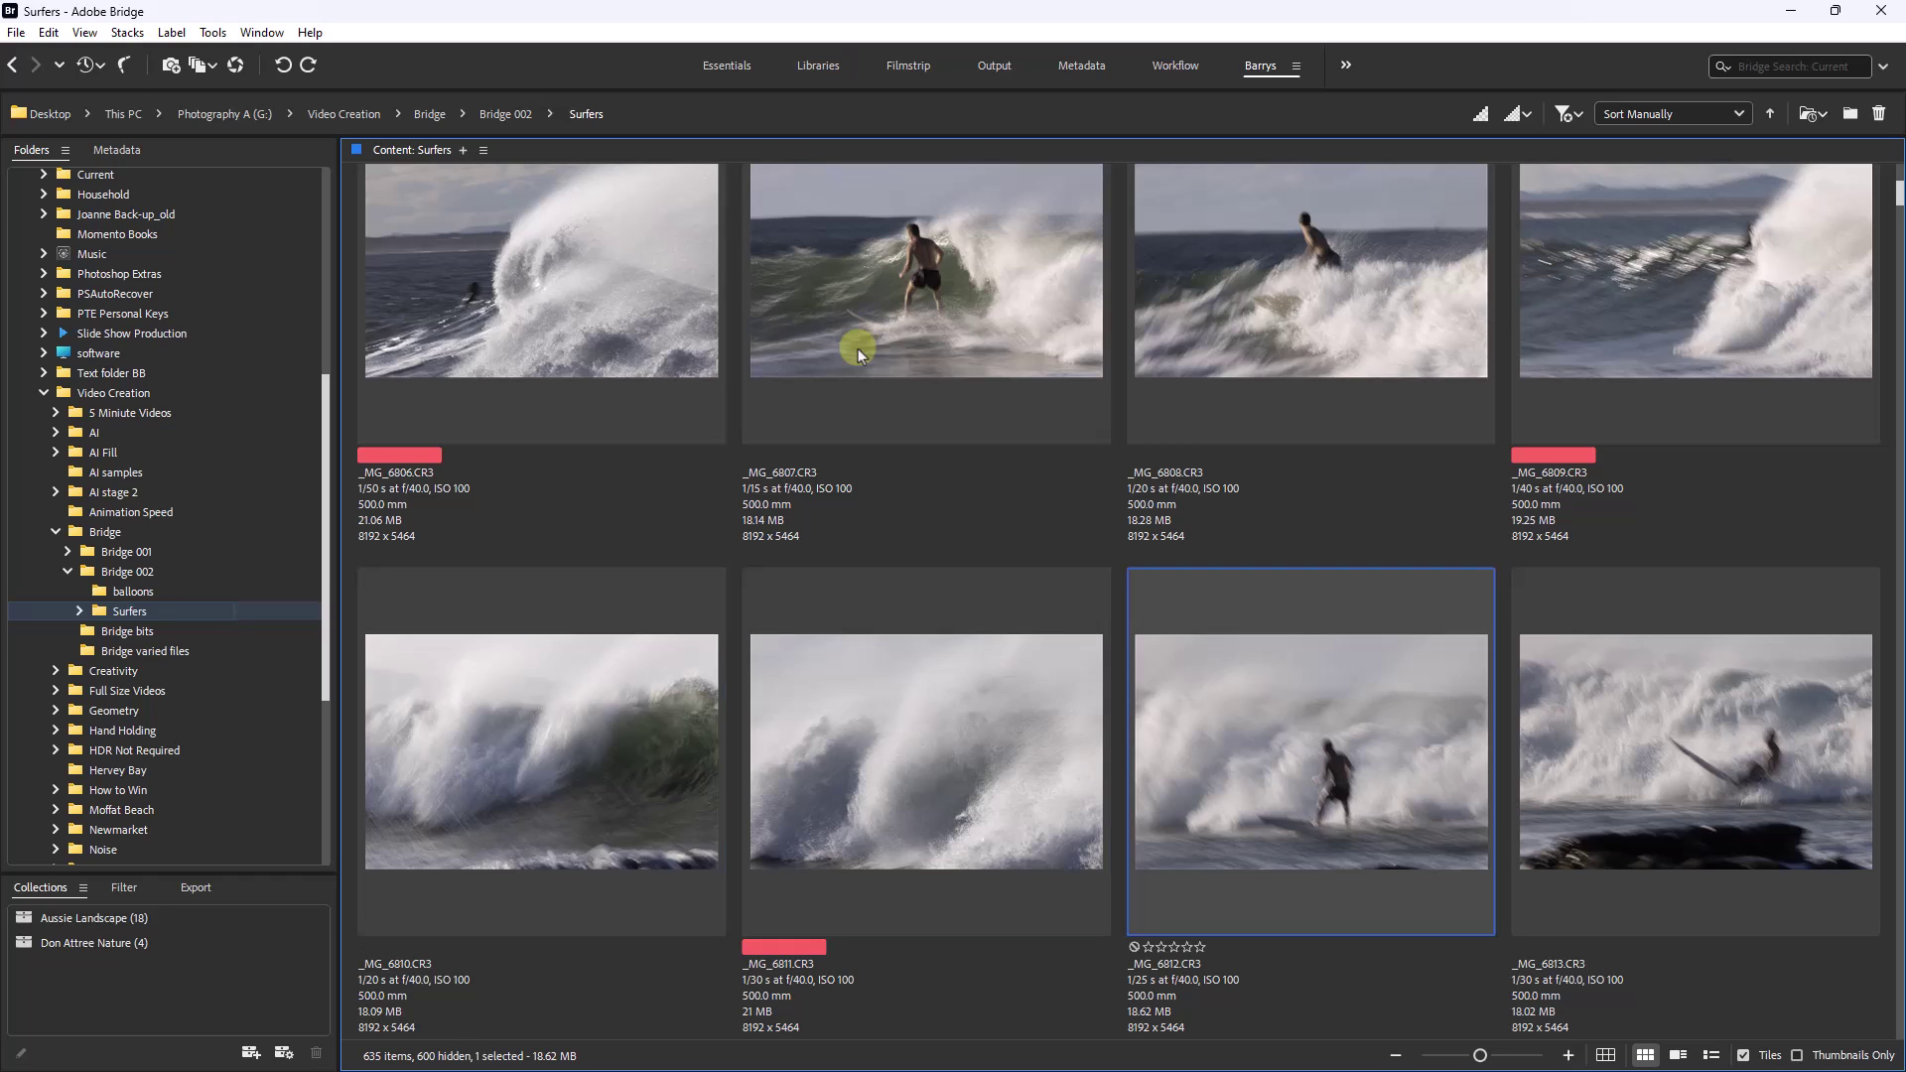
key("ctrl+6")
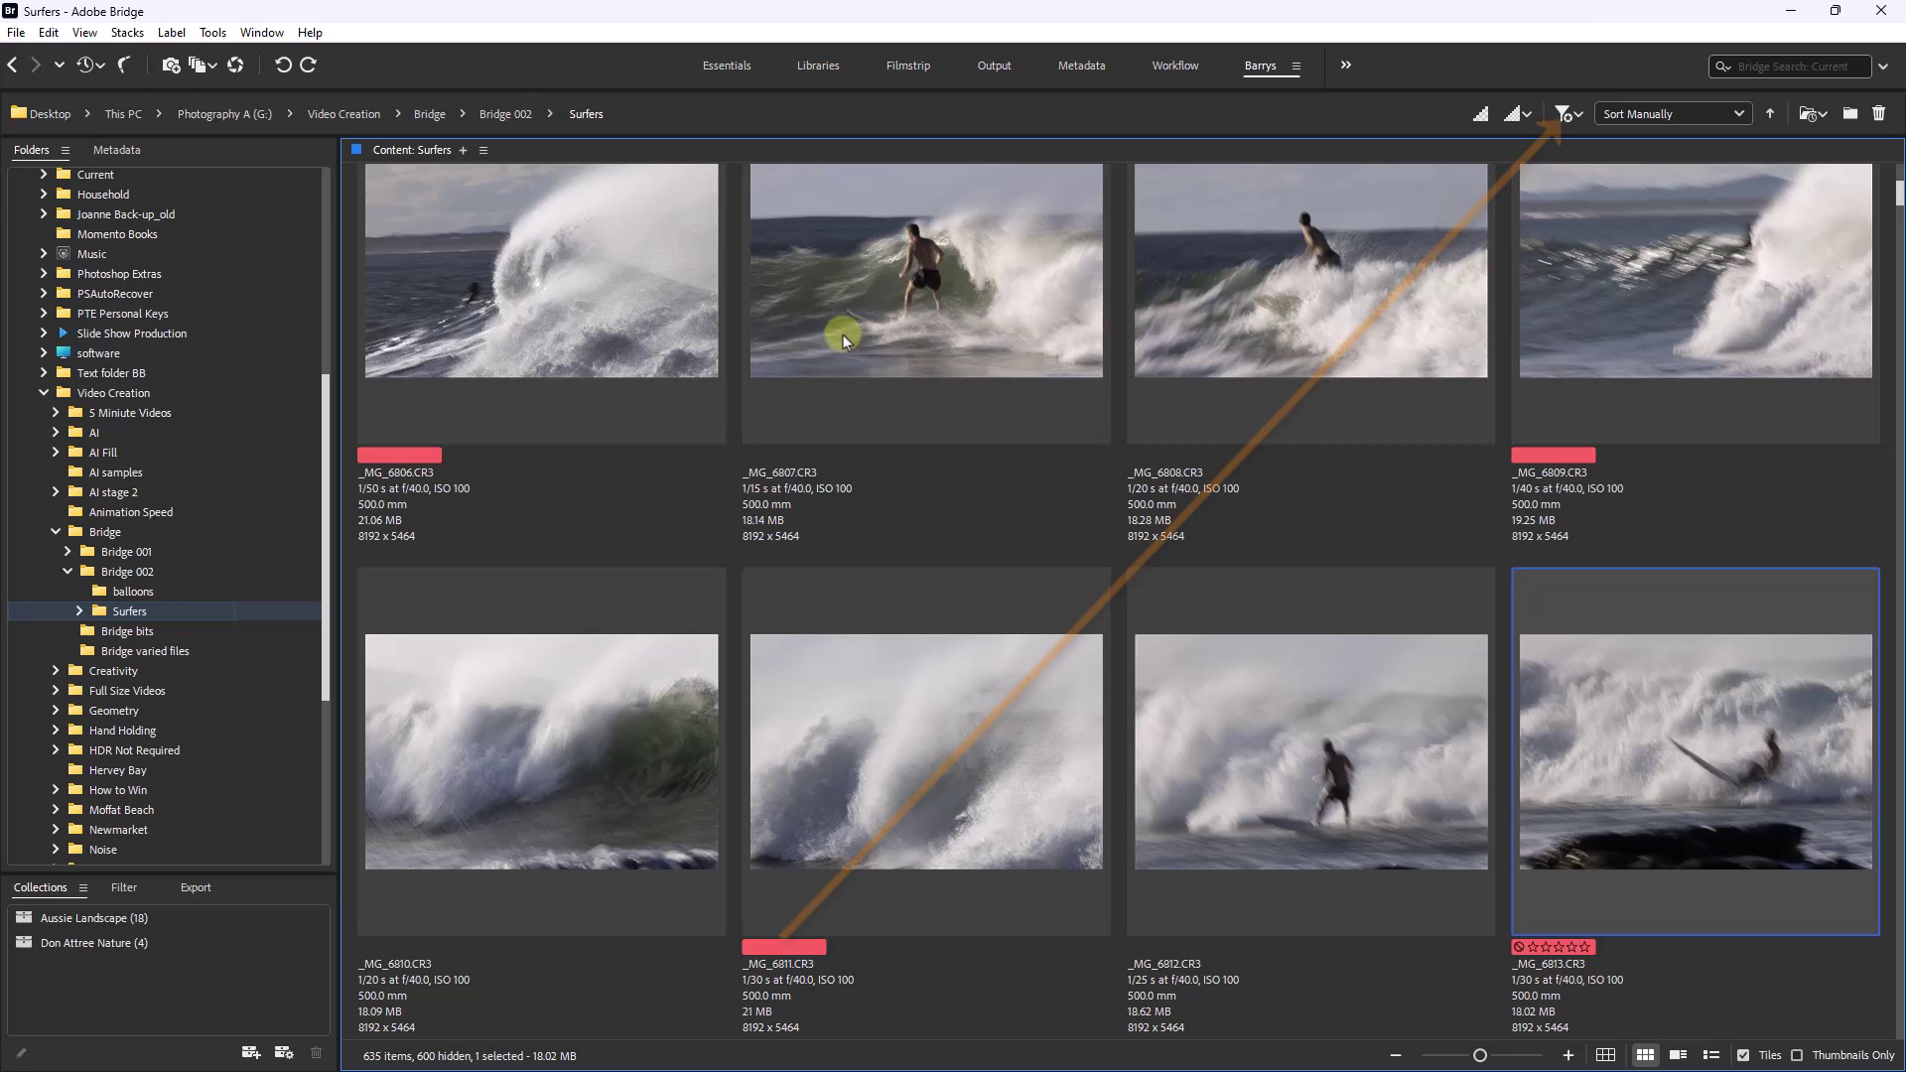
Filter to Show Labeled Items Only and shrink the thumbnails so all 11 fit
left_click(1577, 116)
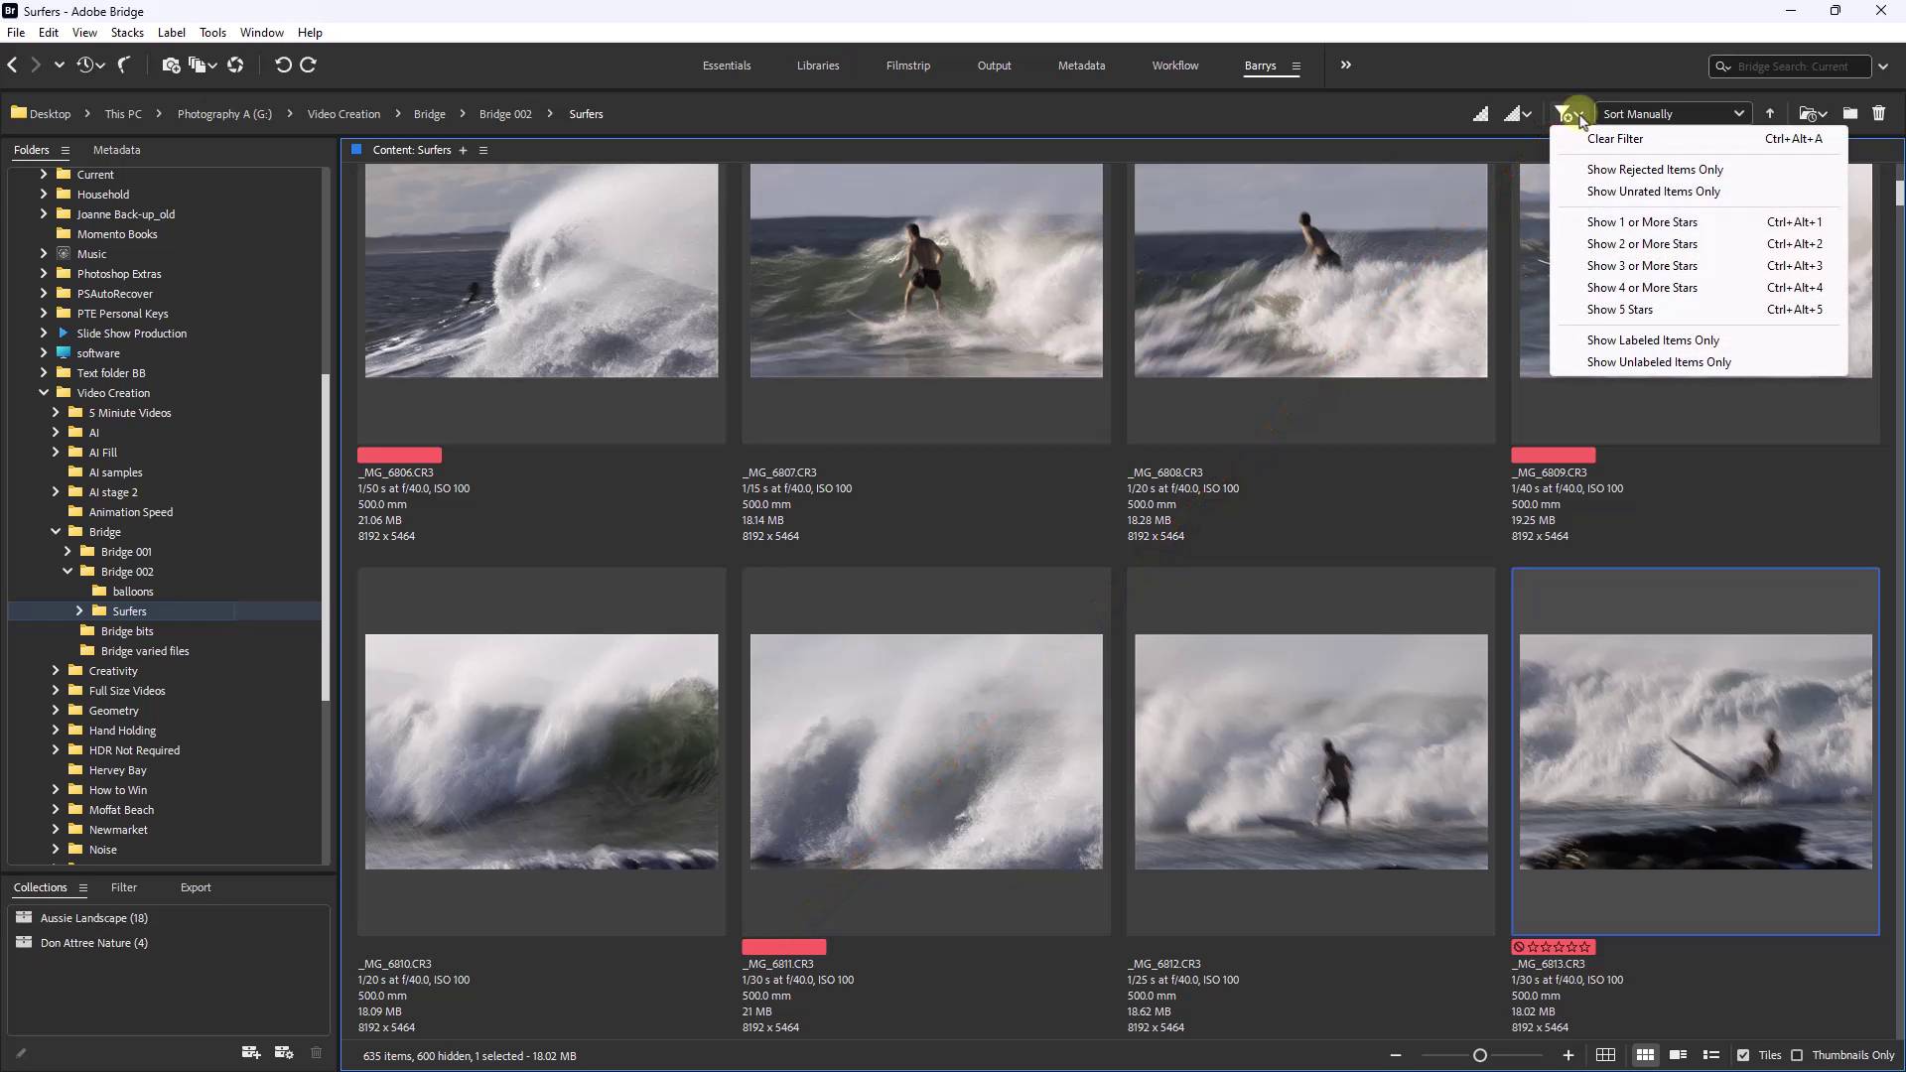
left_click(1633, 341)
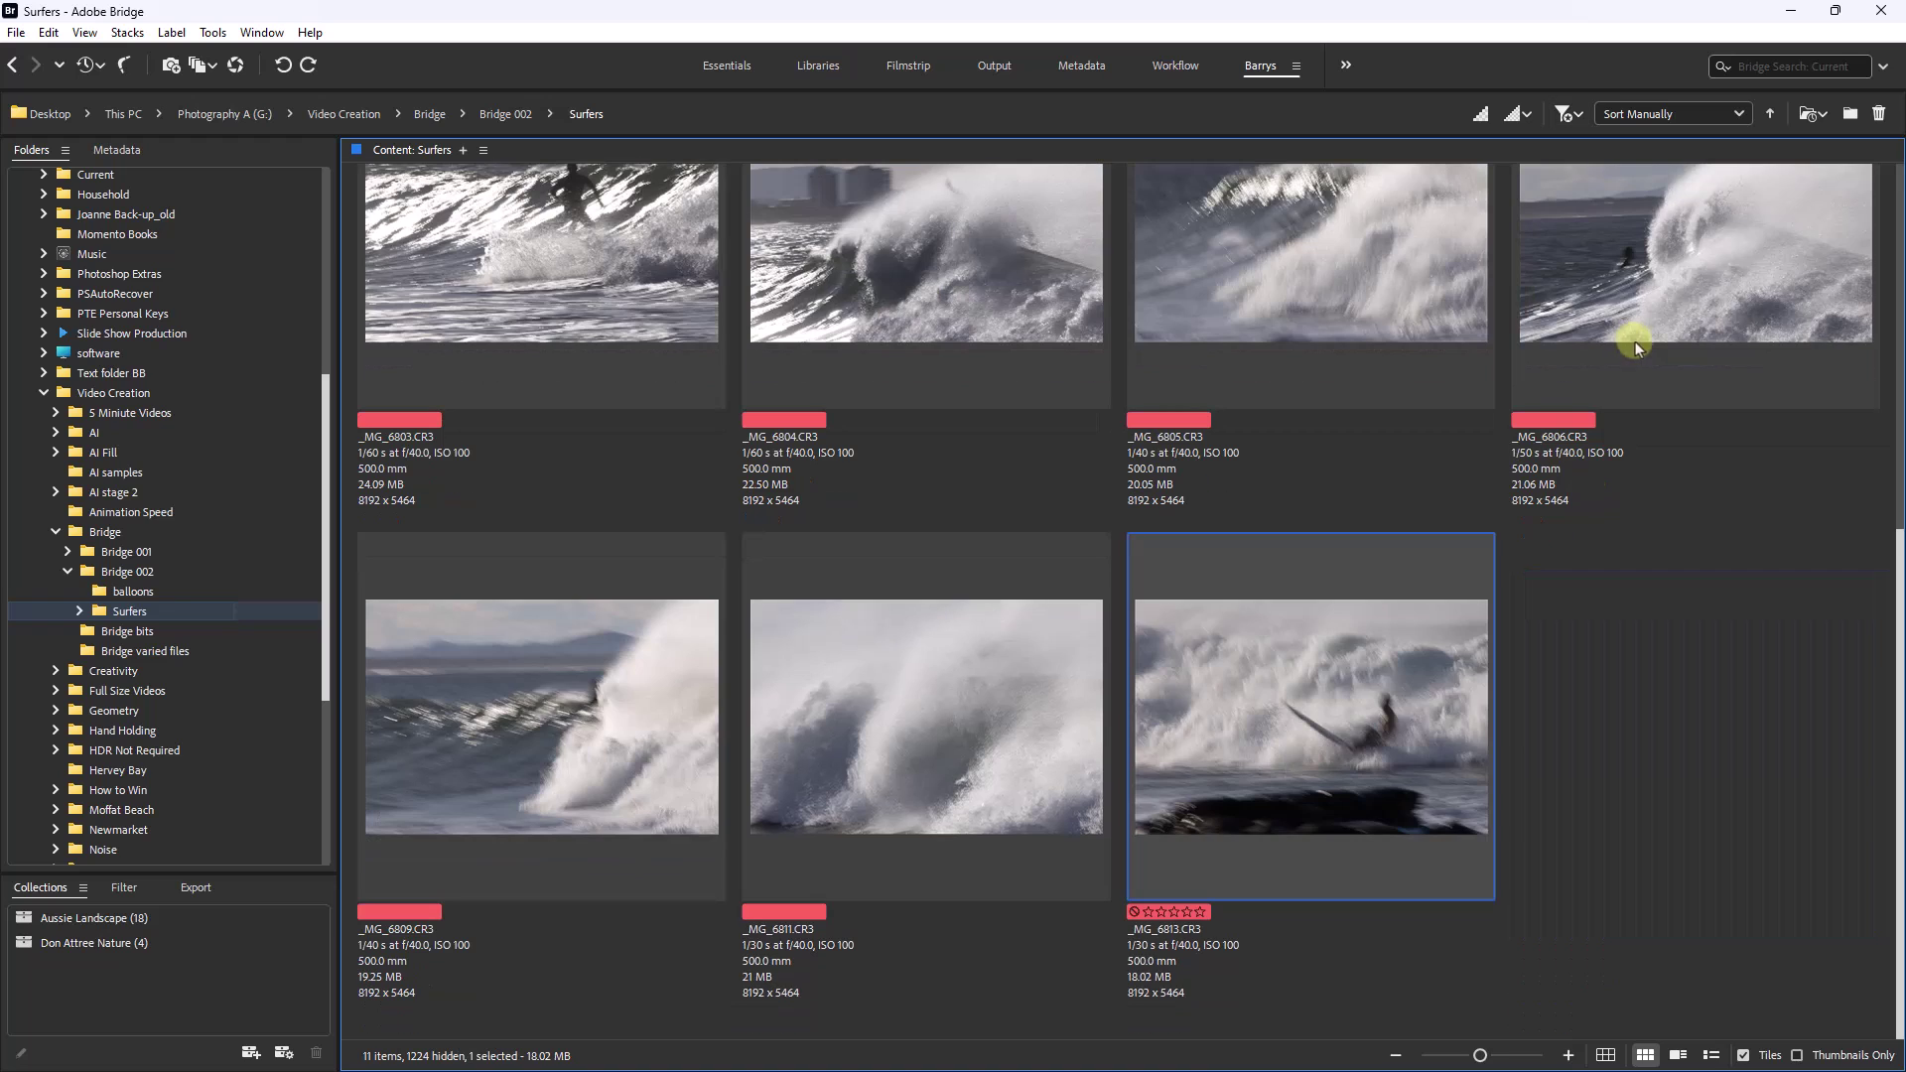
left_click_drag(1479, 1054, 1451, 1054)
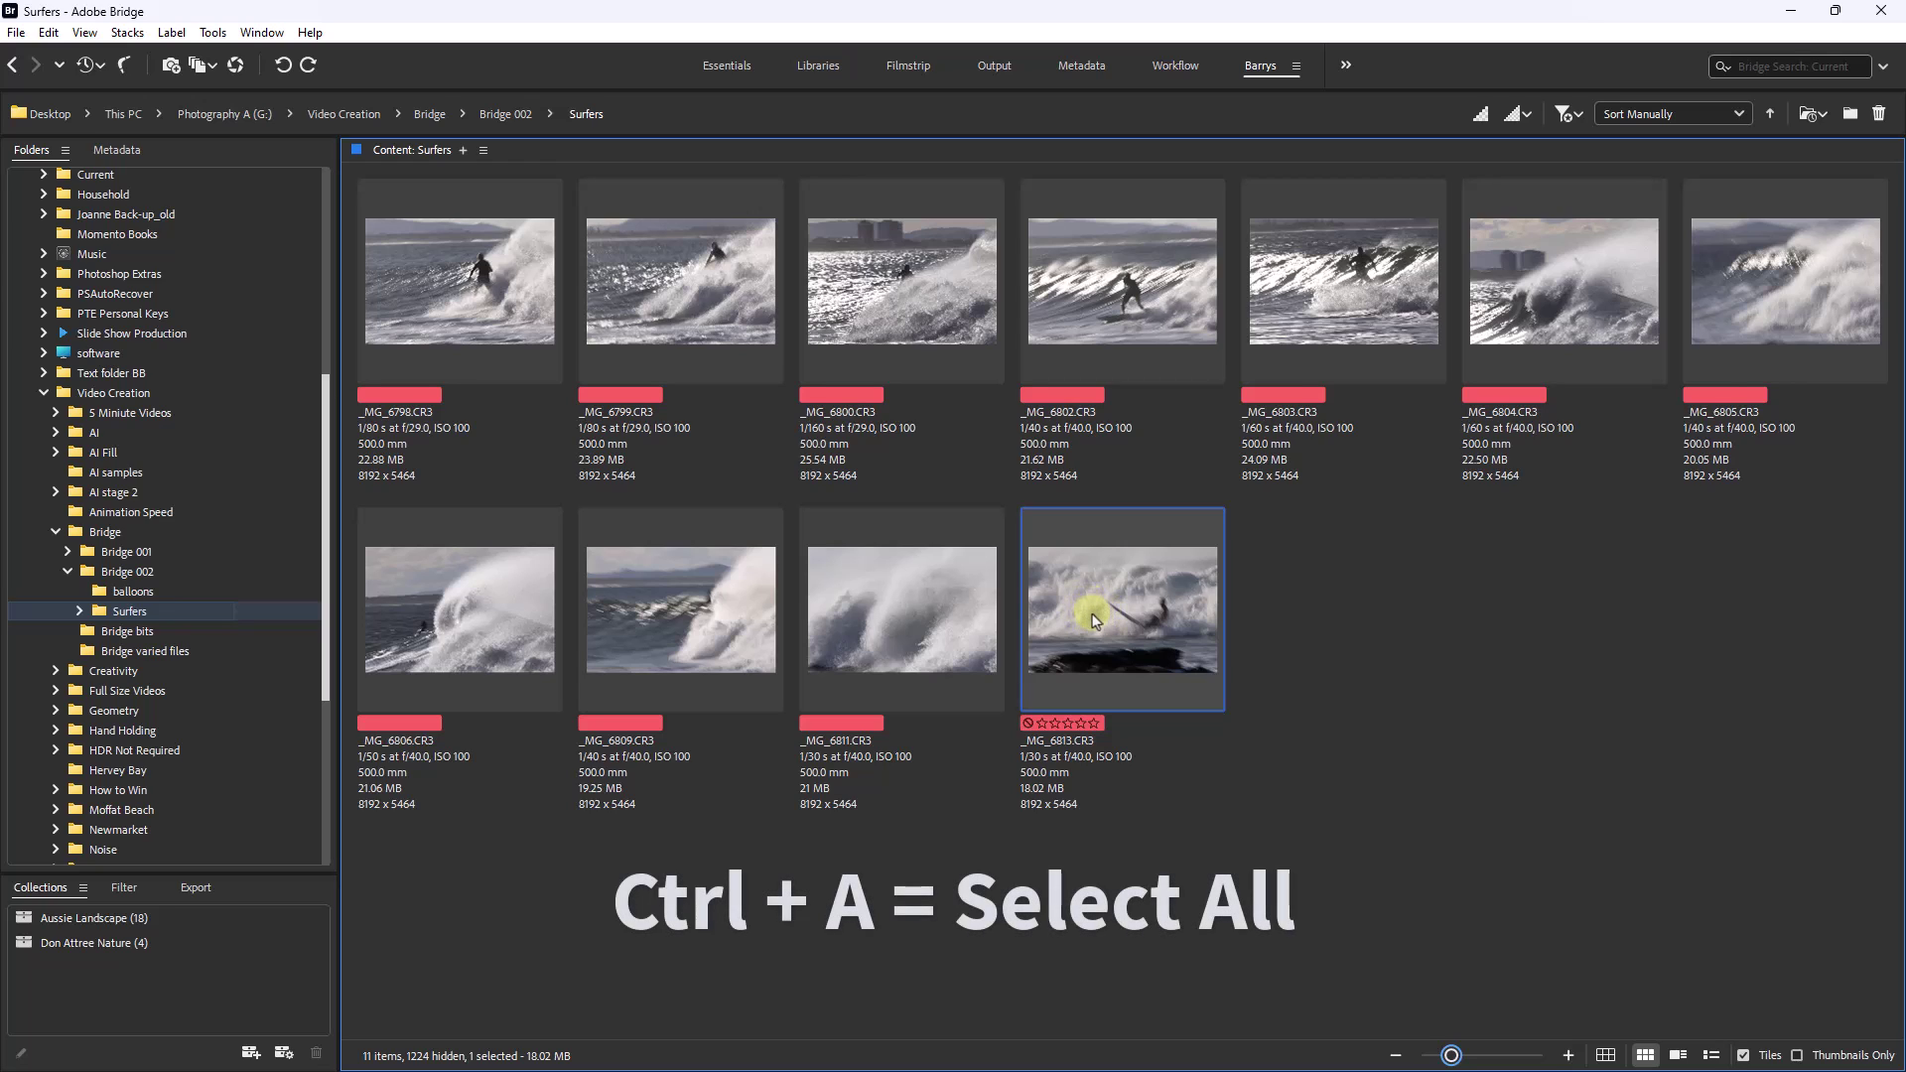
Select all 11 labelled photos, move them into the red subfolder, and open it
key("ctrl+a")
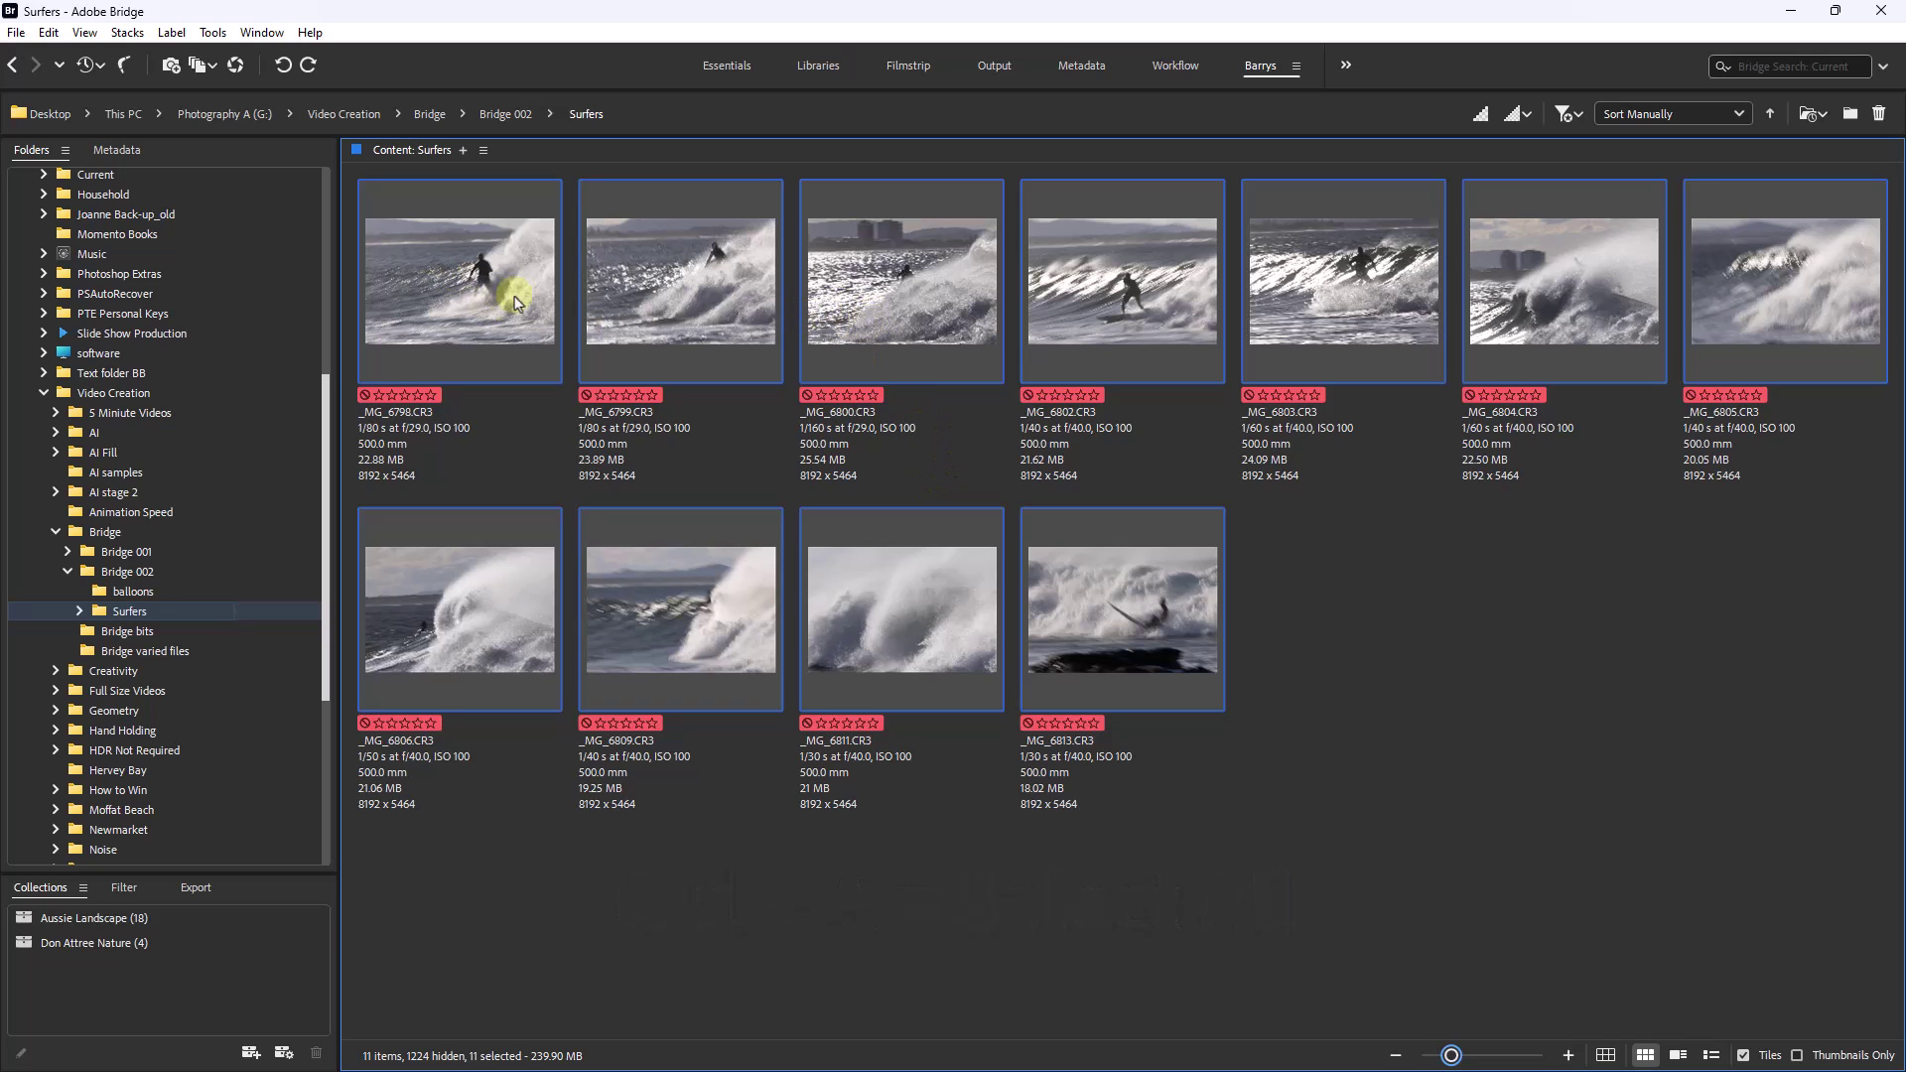
left_click(79, 611)
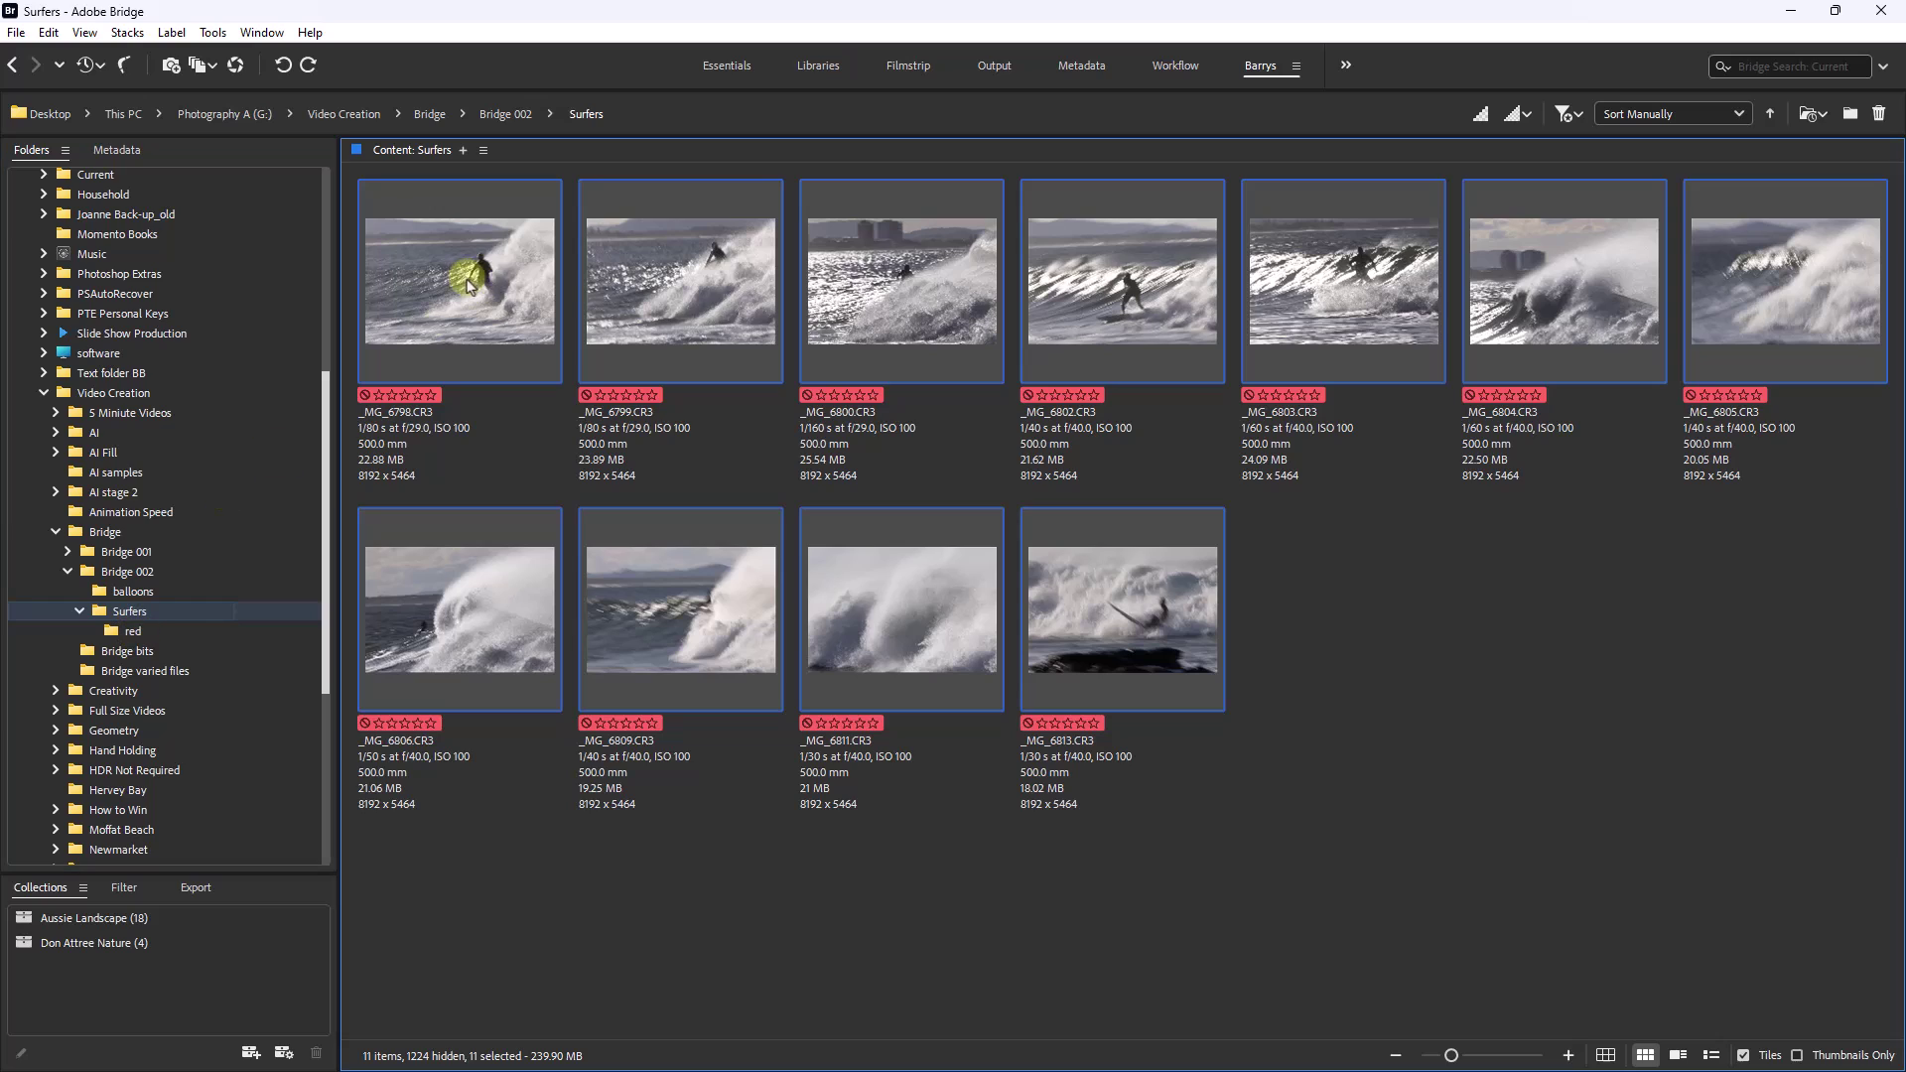
left_click_drag(468, 286, 173, 636)
left_click_drag(461, 297, 139, 638)
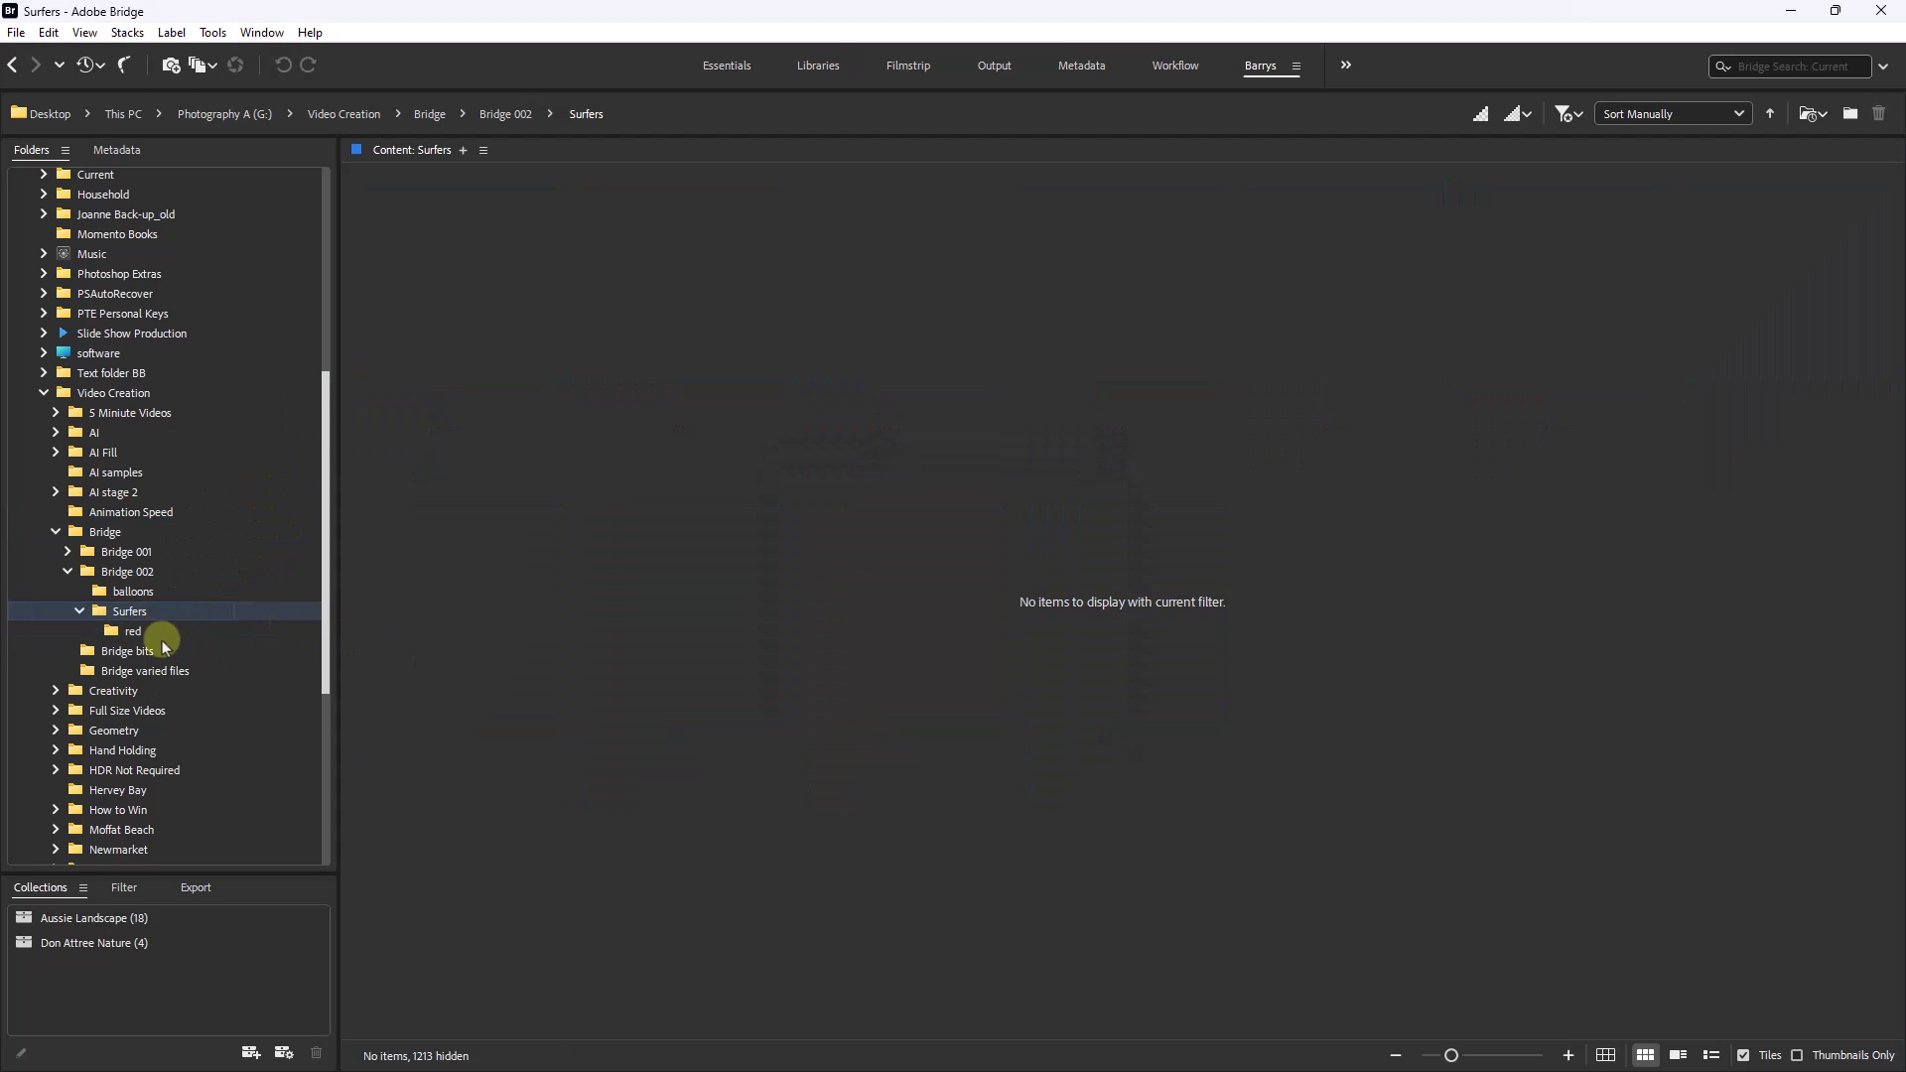
left_click(145, 630)
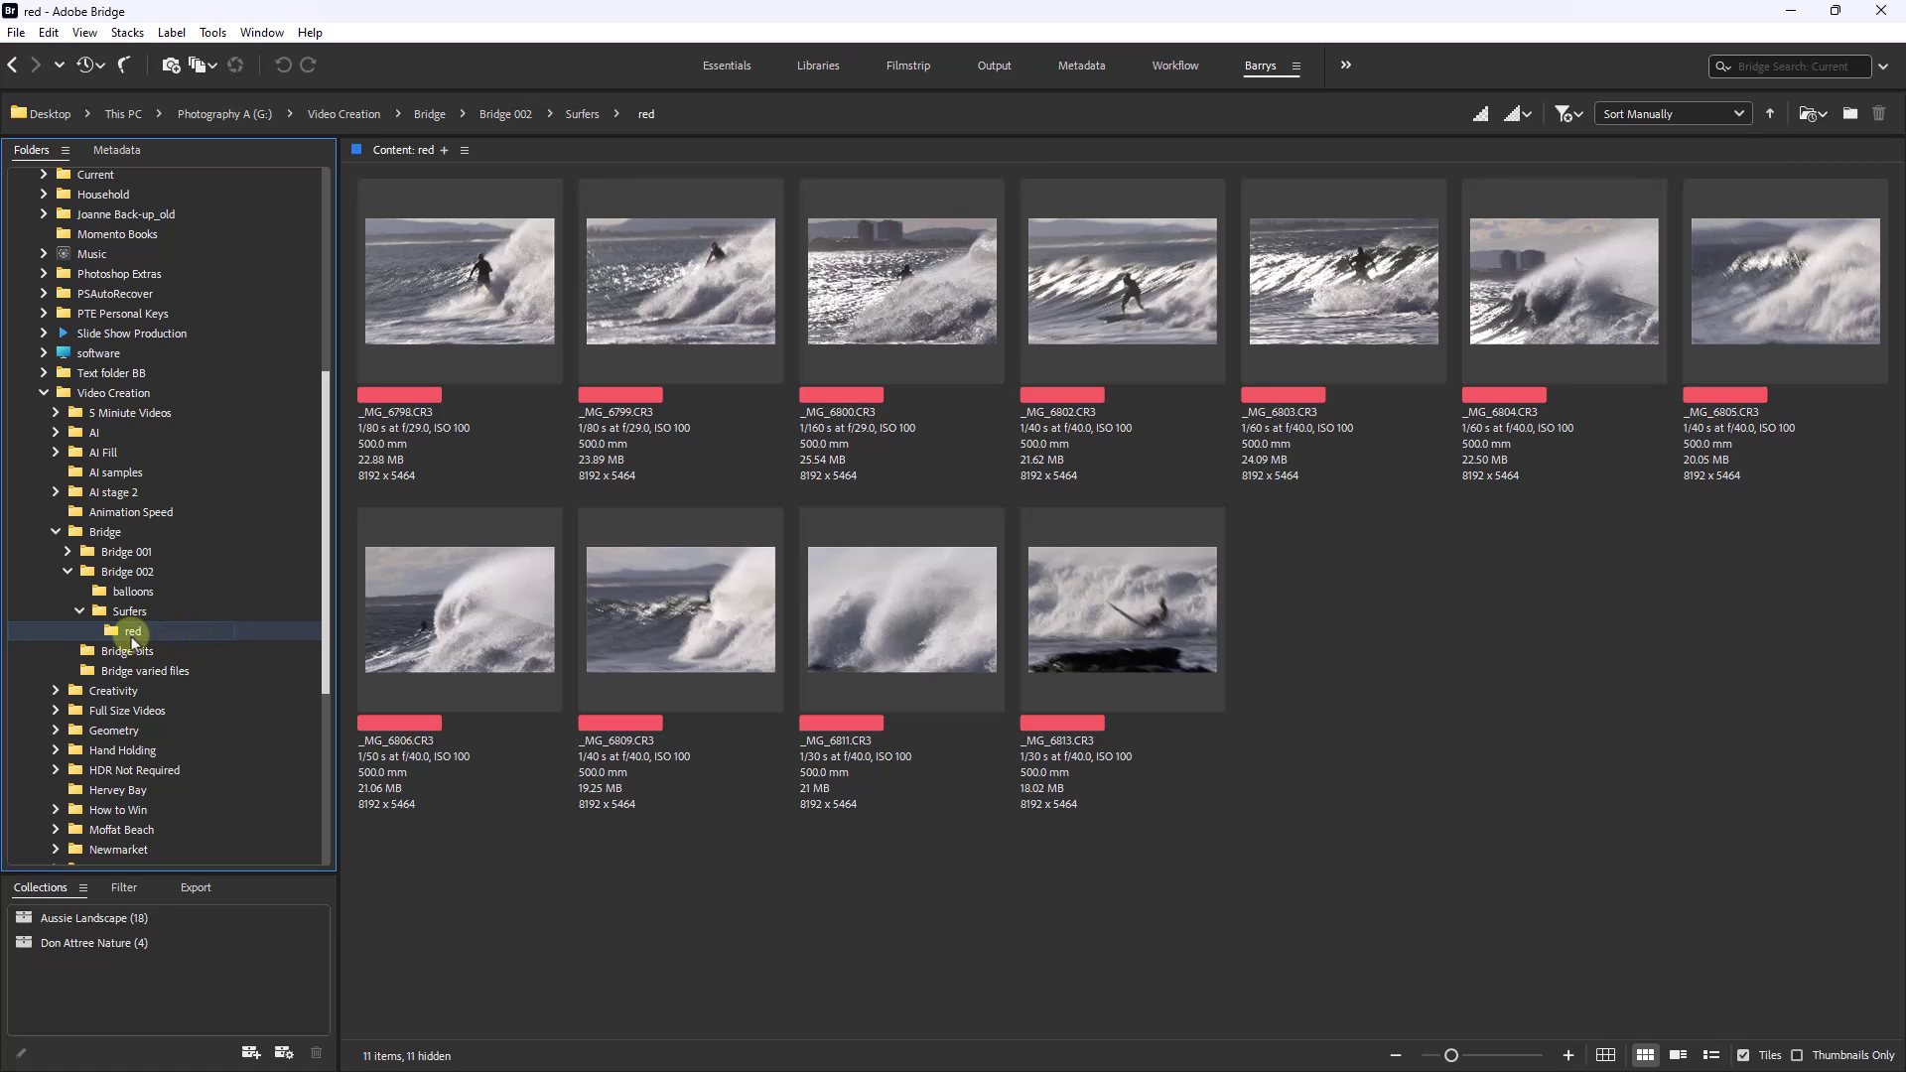
Clear _MG_6813's red label and drag it back into the Surfers folder
left_click(452, 379)
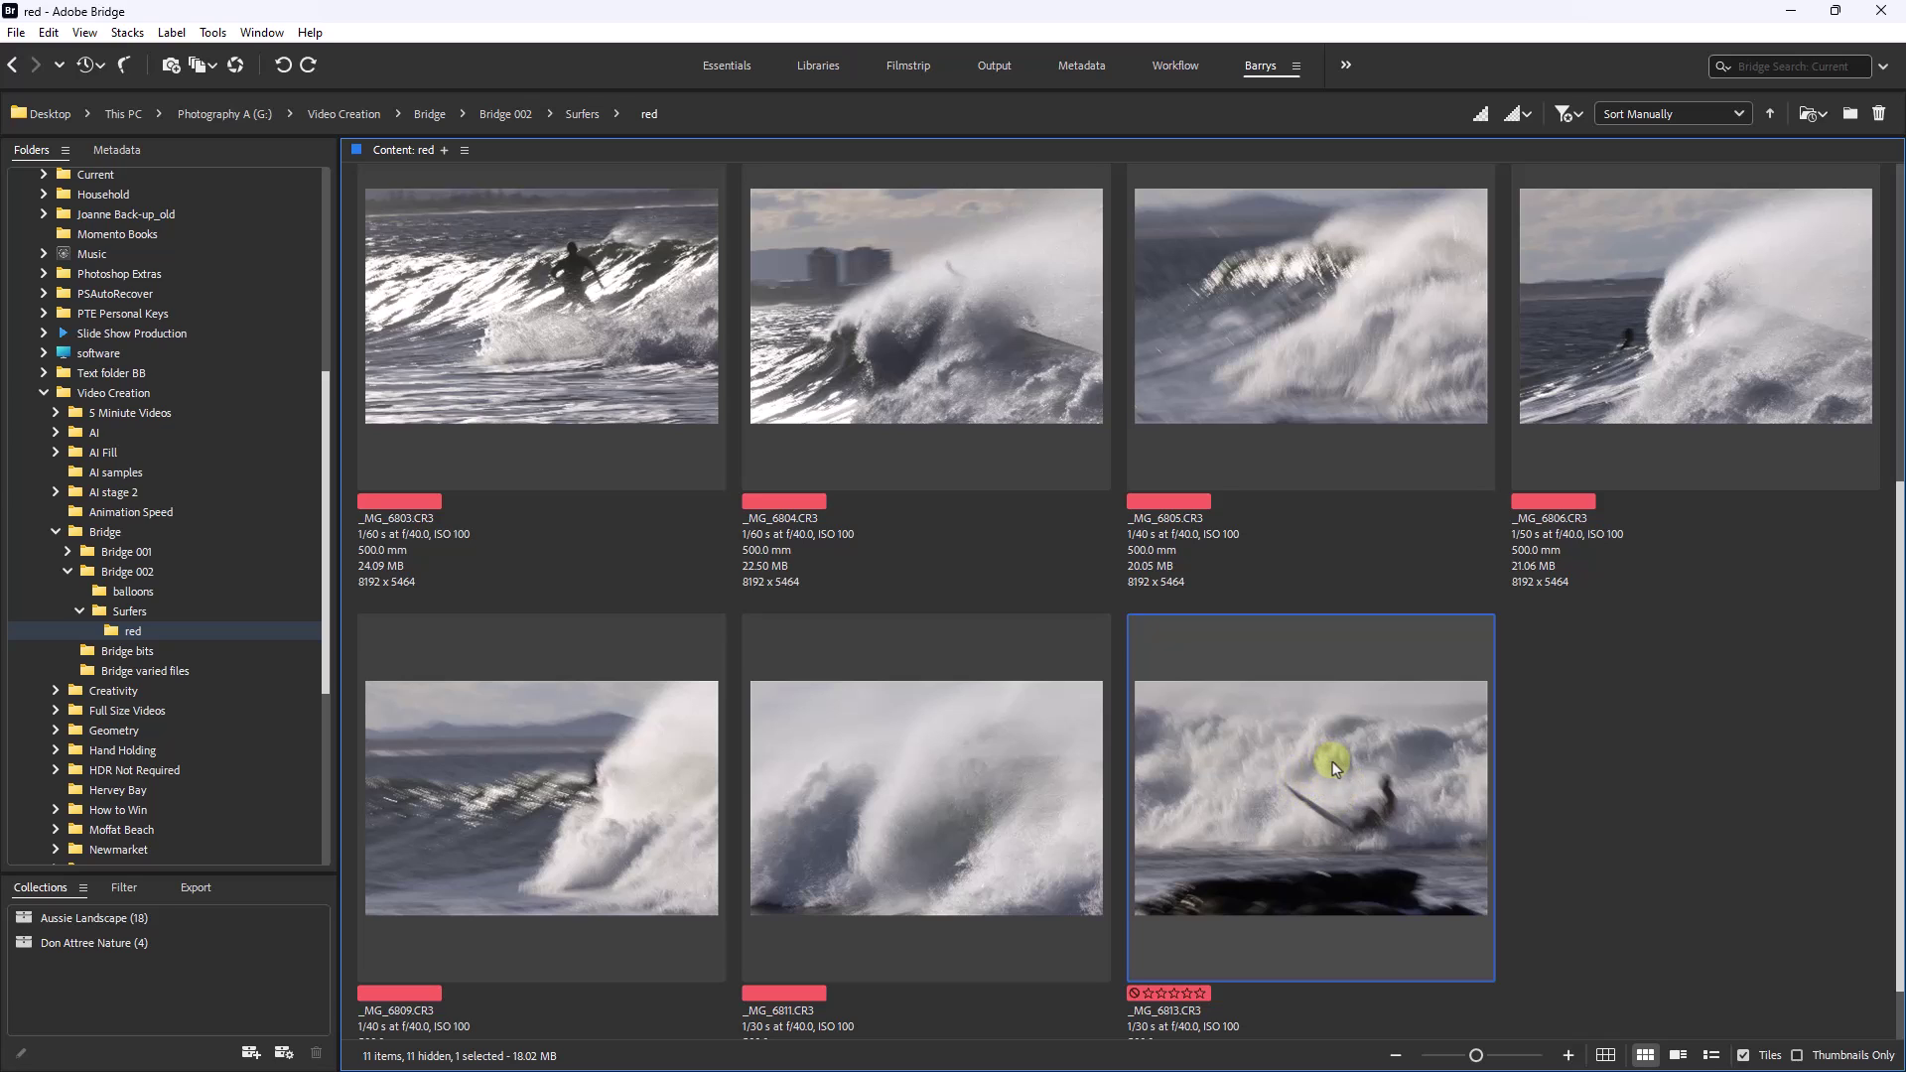
key("ctrl+6")
left_click_drag(1302, 804, 191, 611)
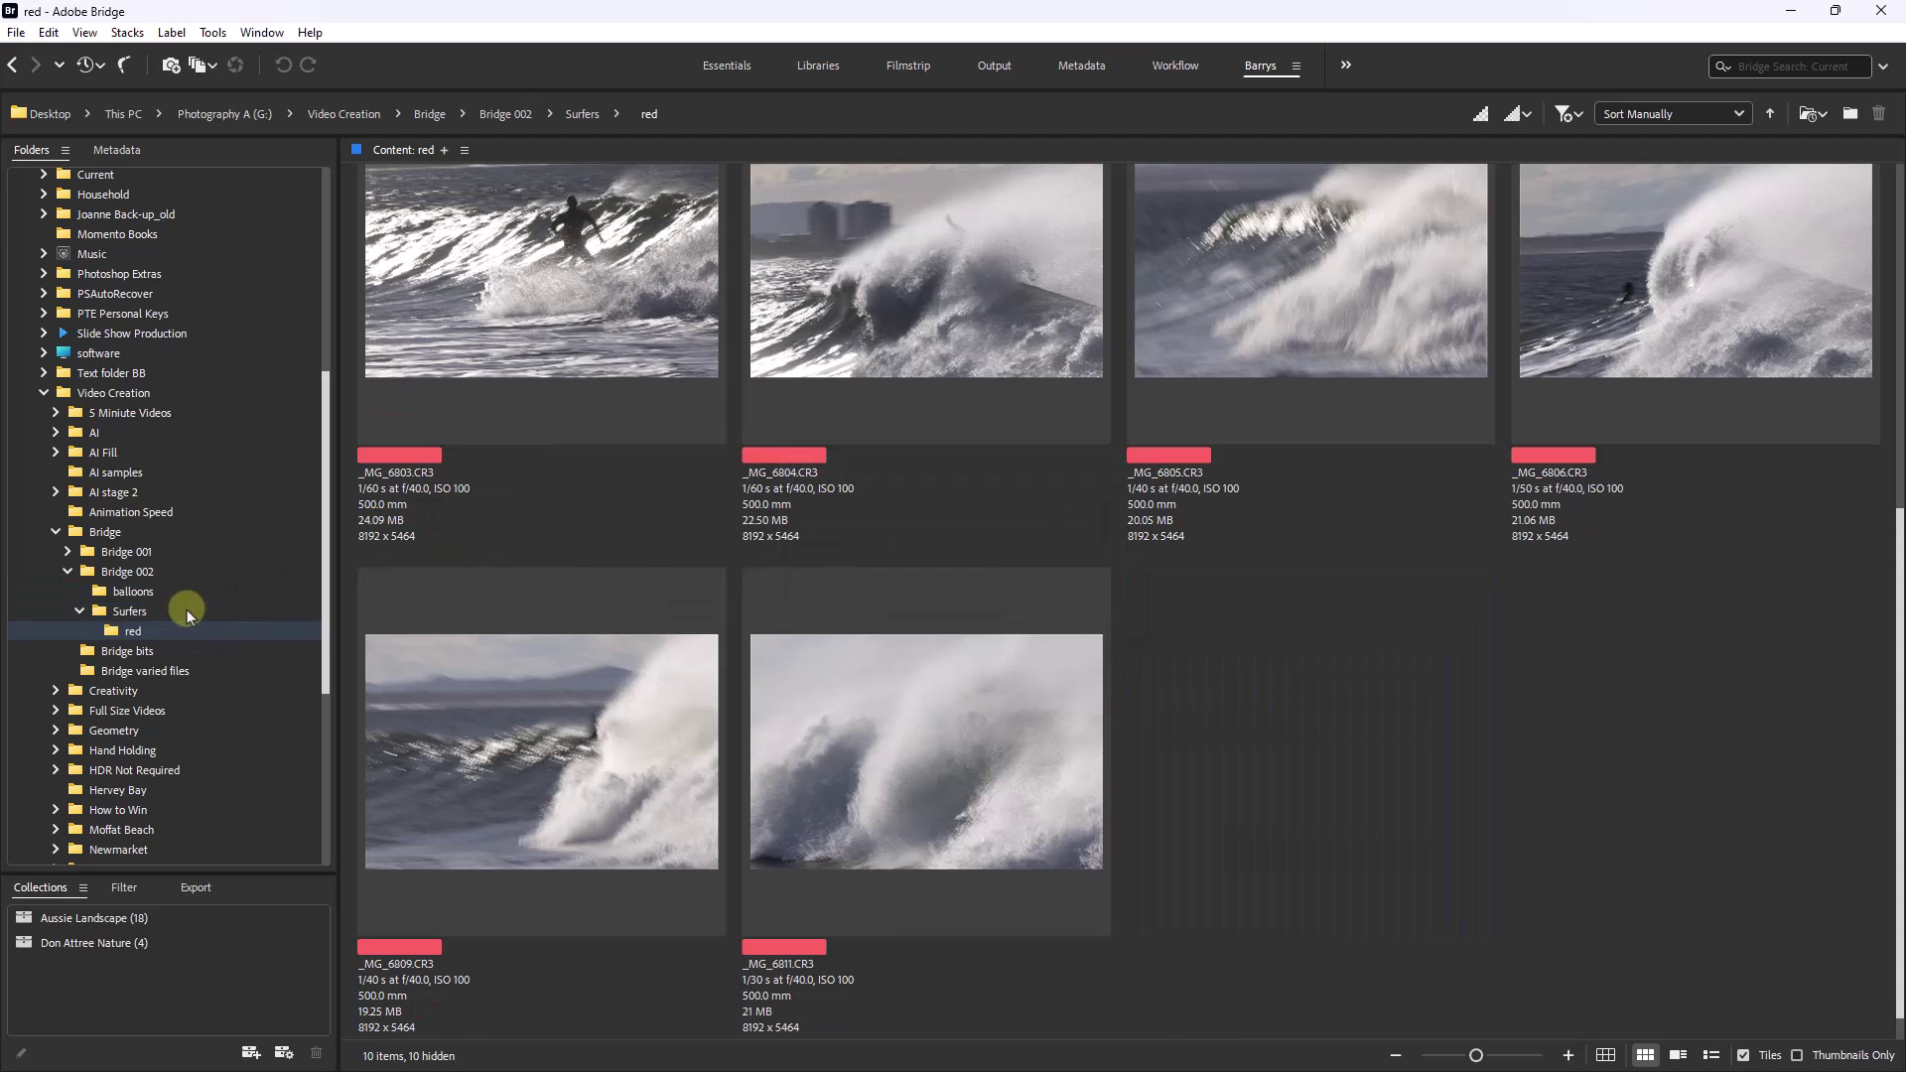
In Surfers, apply a green label (Ctrl+8) to _MG_7193, 7194, 7195, 7196 and 7197
left_click(187, 609)
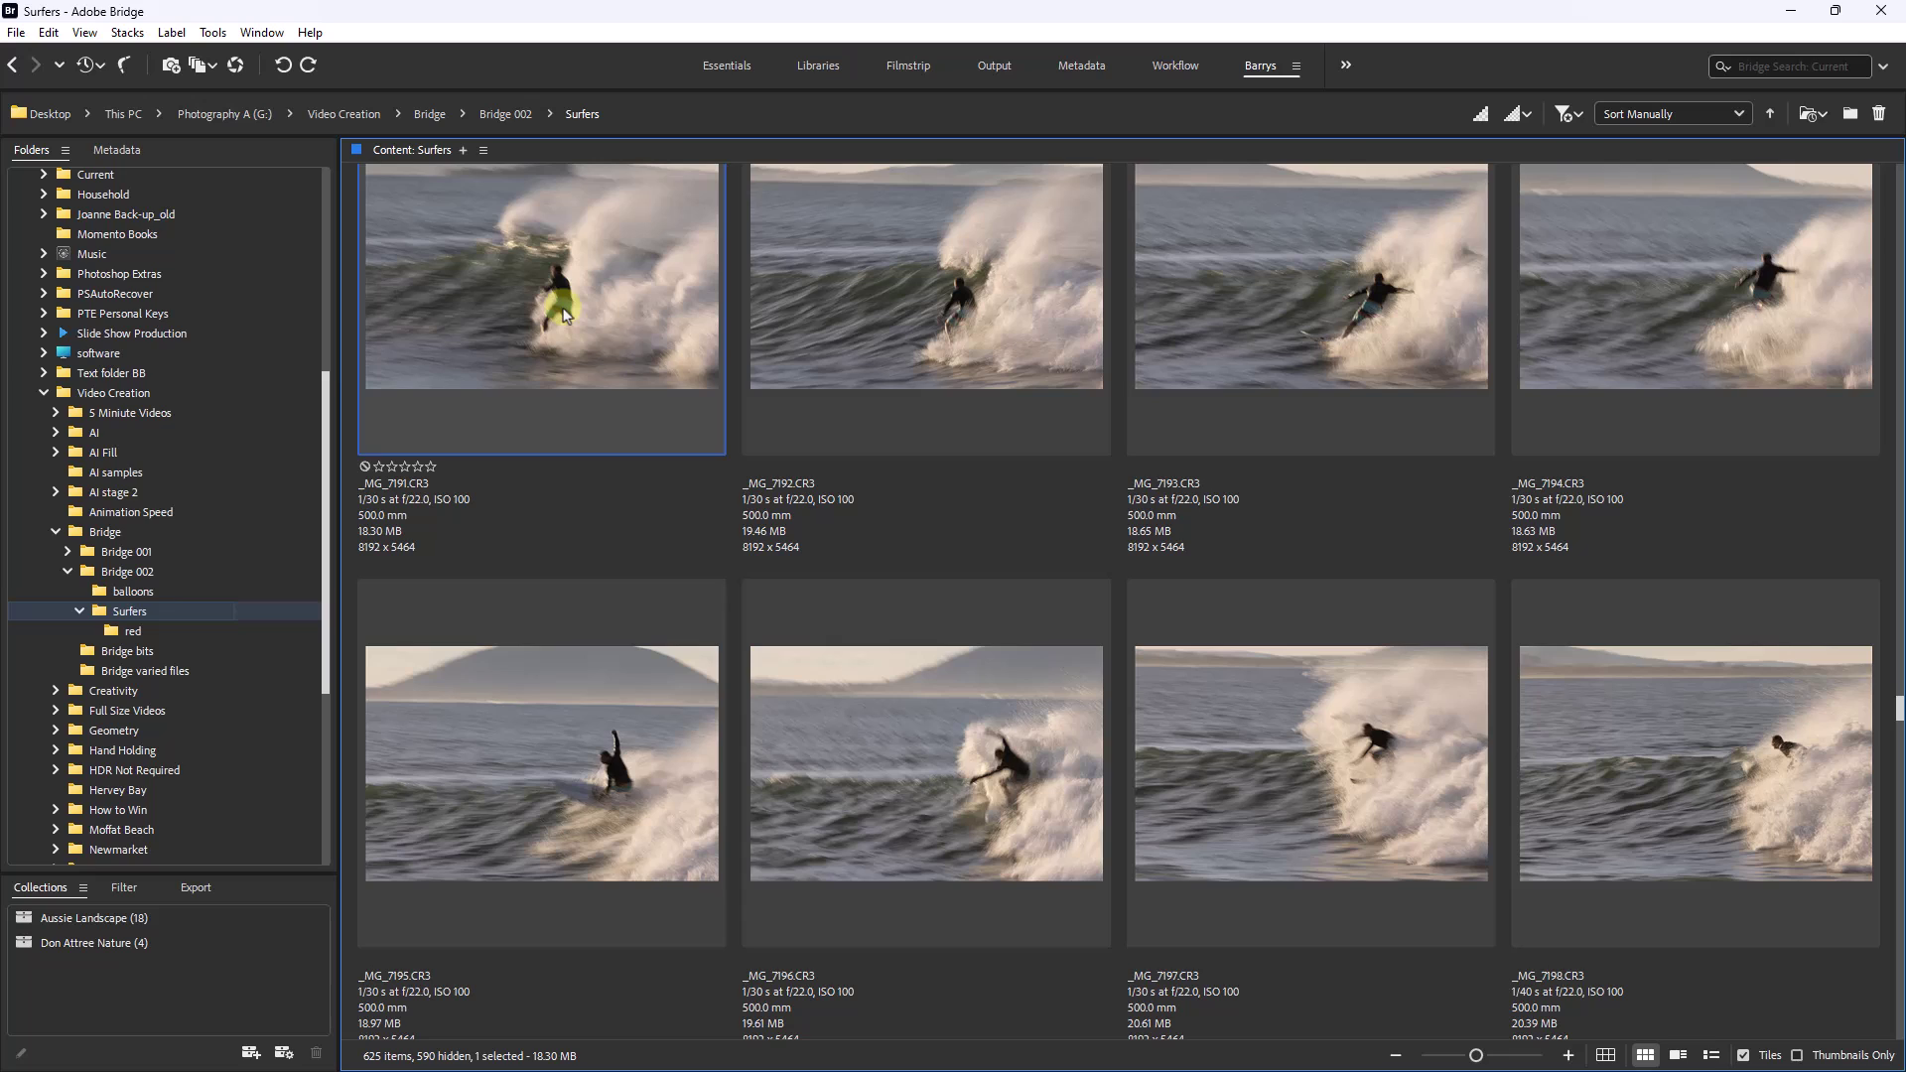
key("Right")
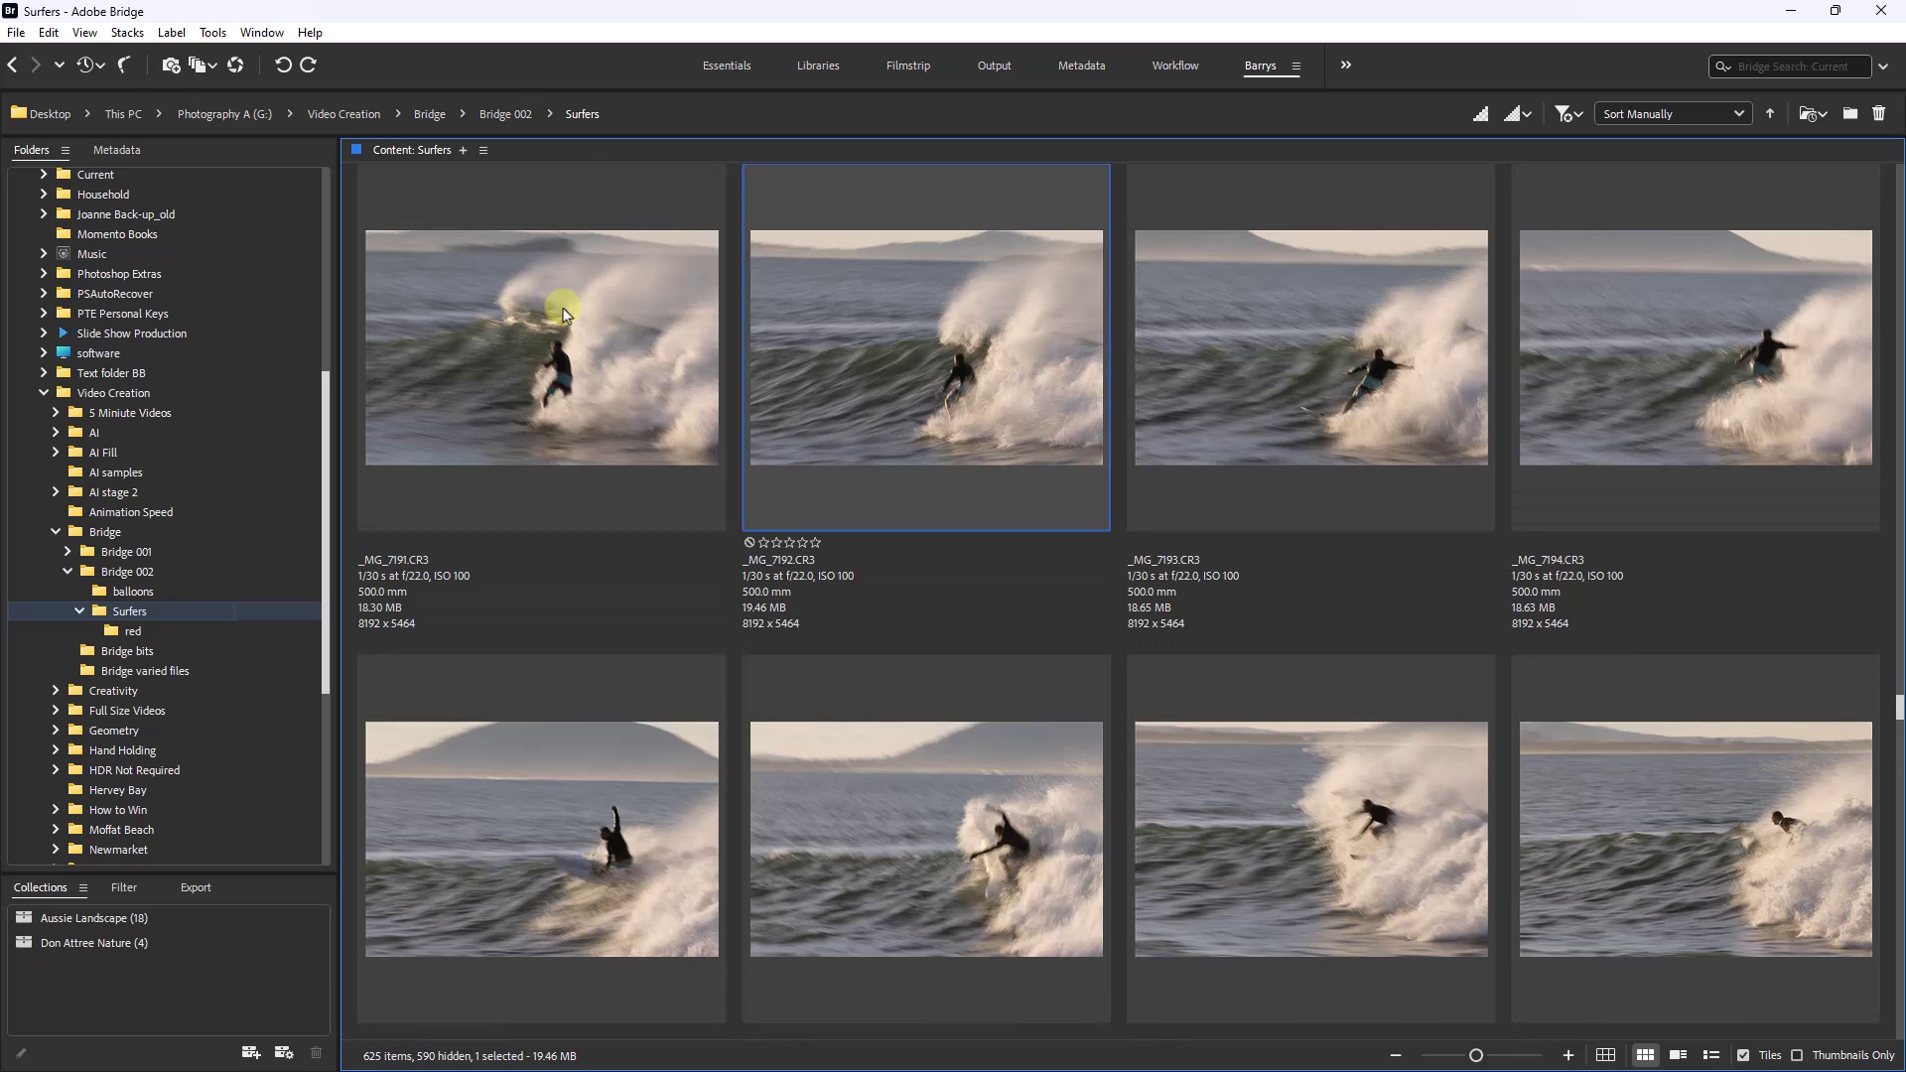
key("Right")
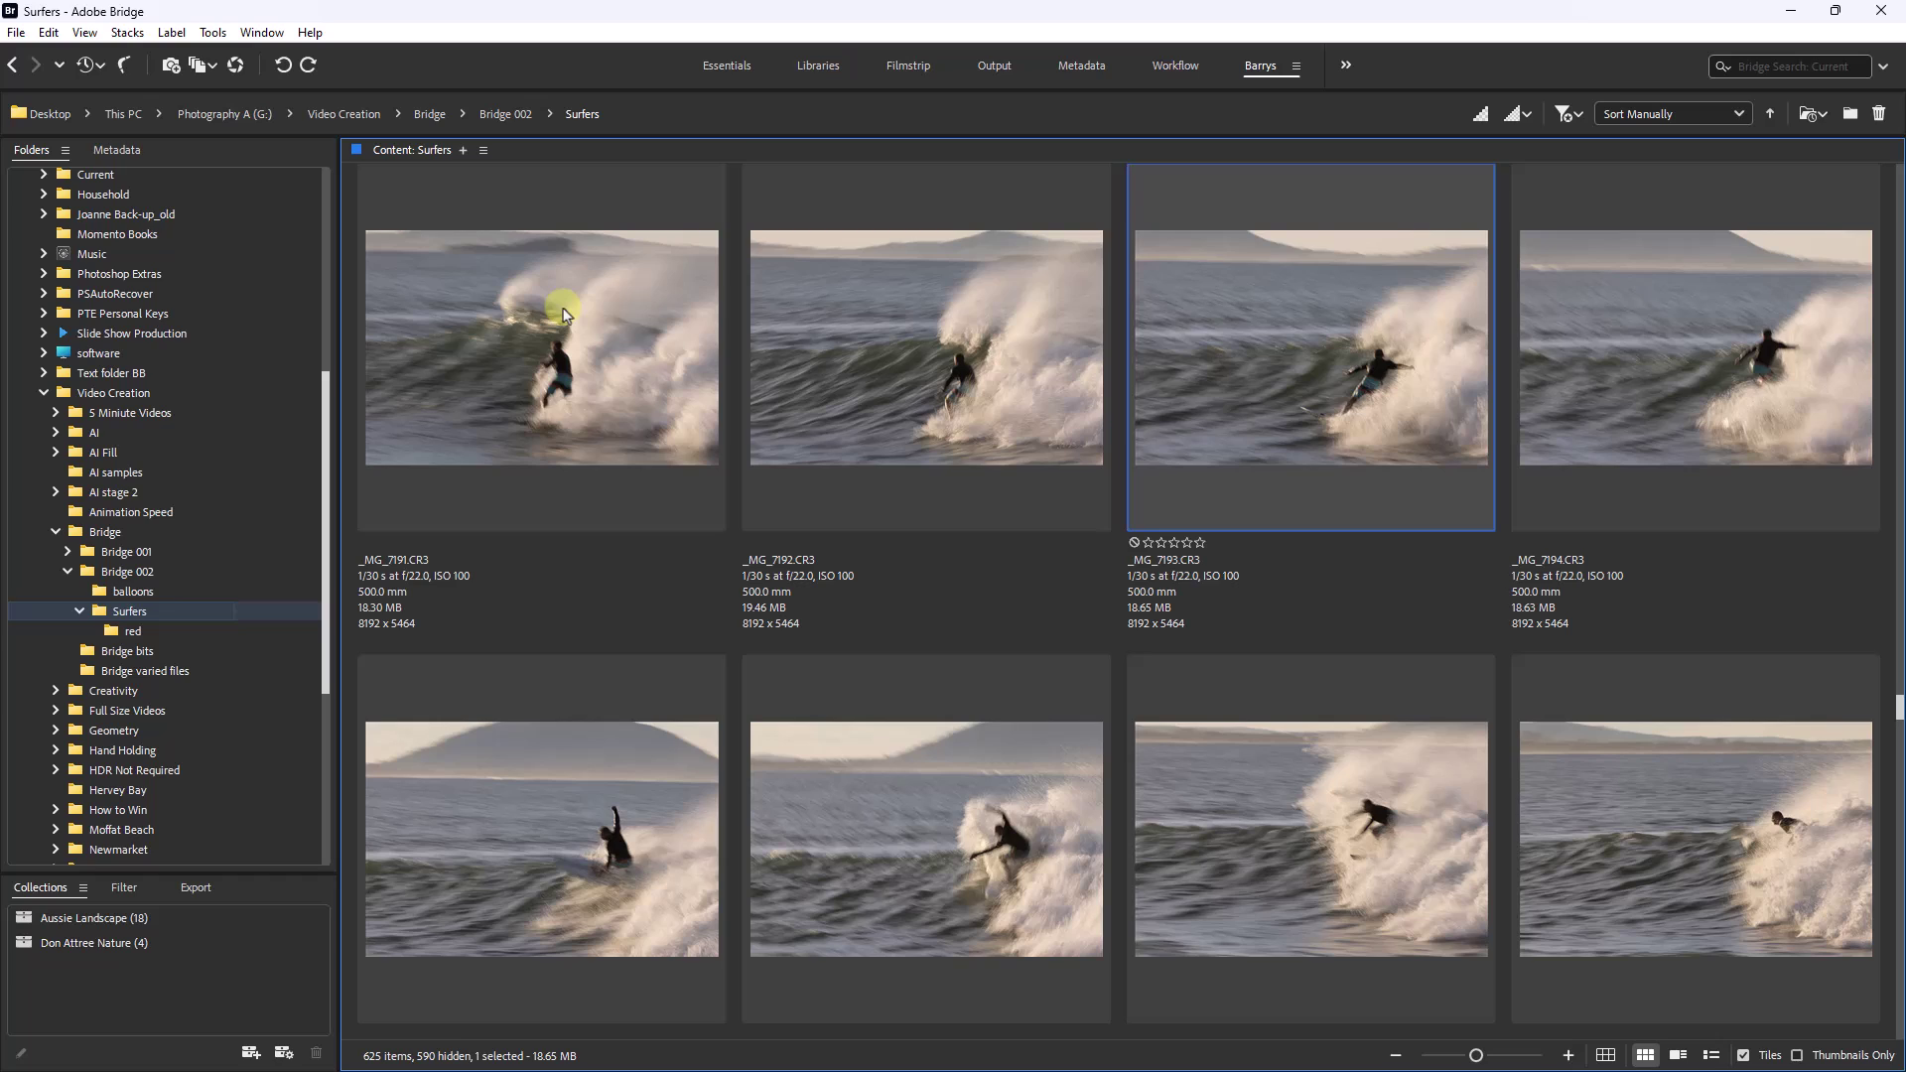
key("ctrl+8")
key("Right")
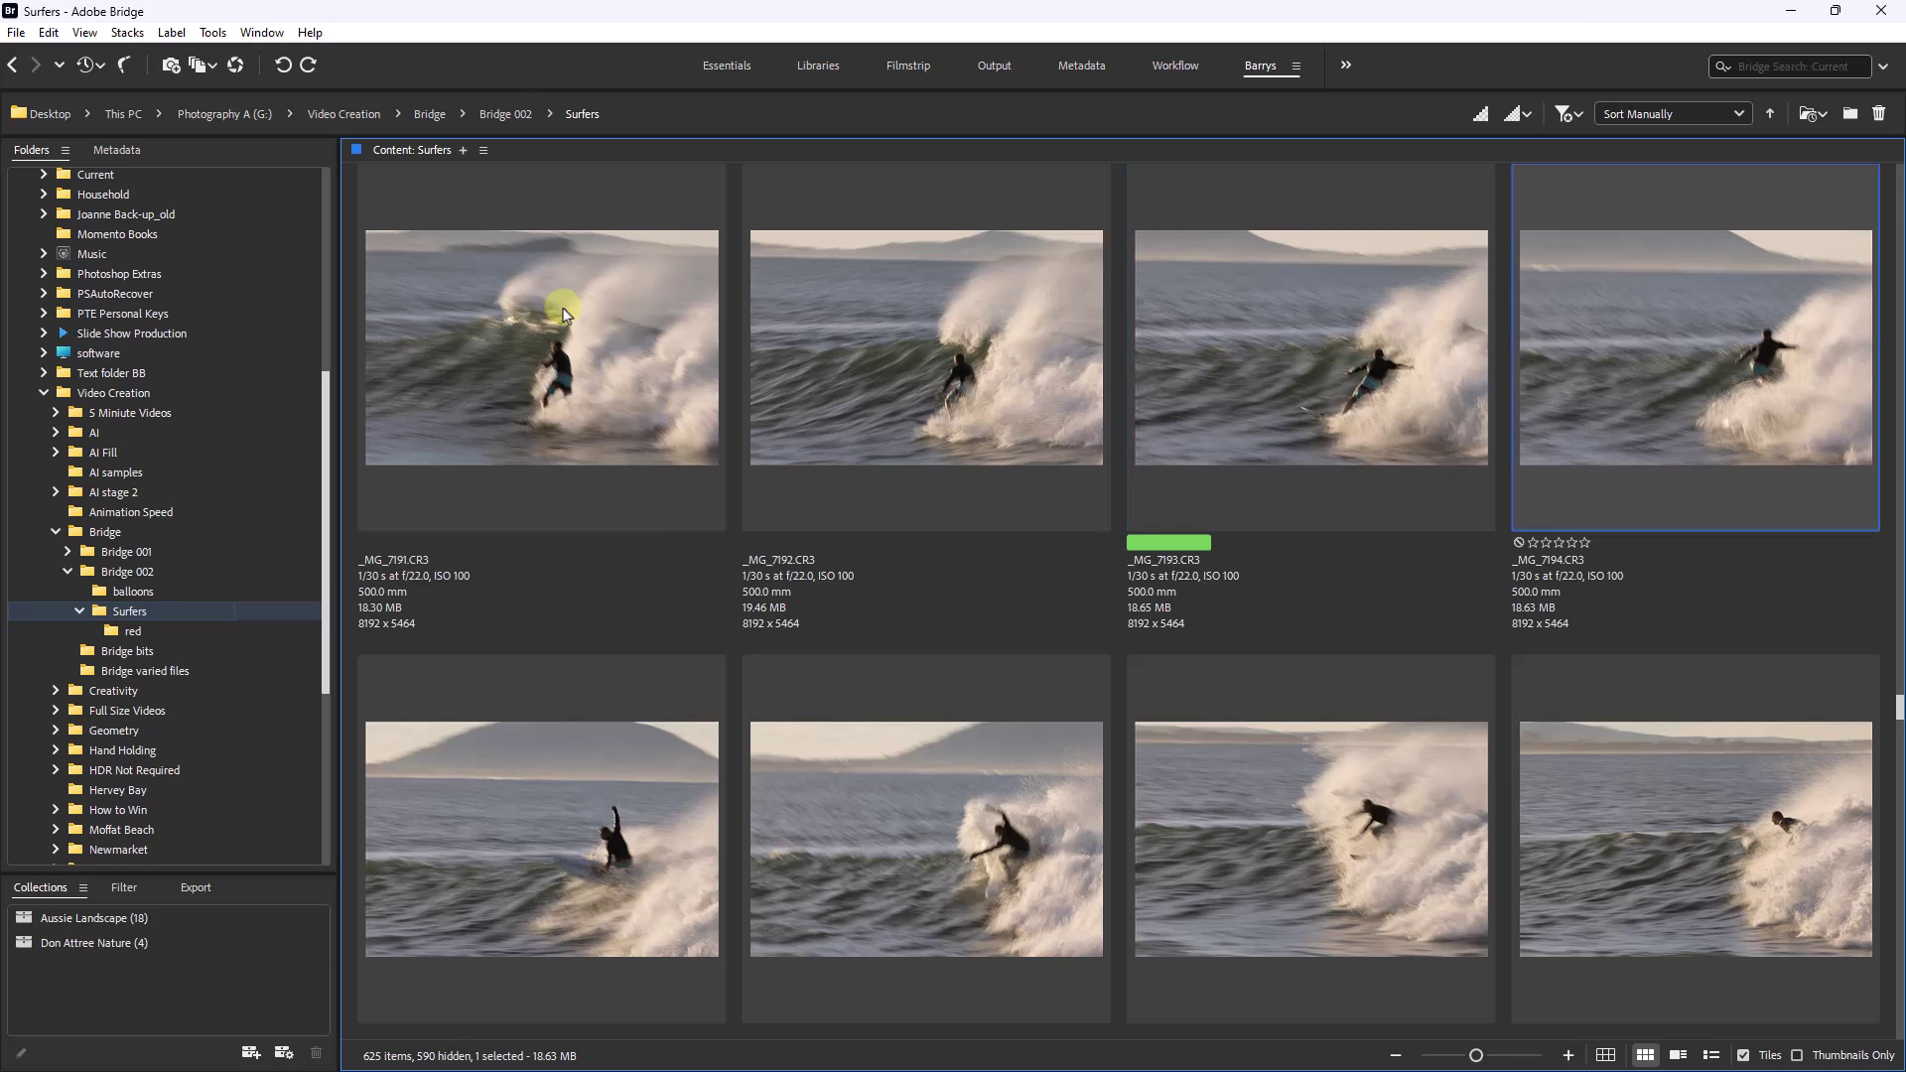
key("ctrl+8")
key("Right")
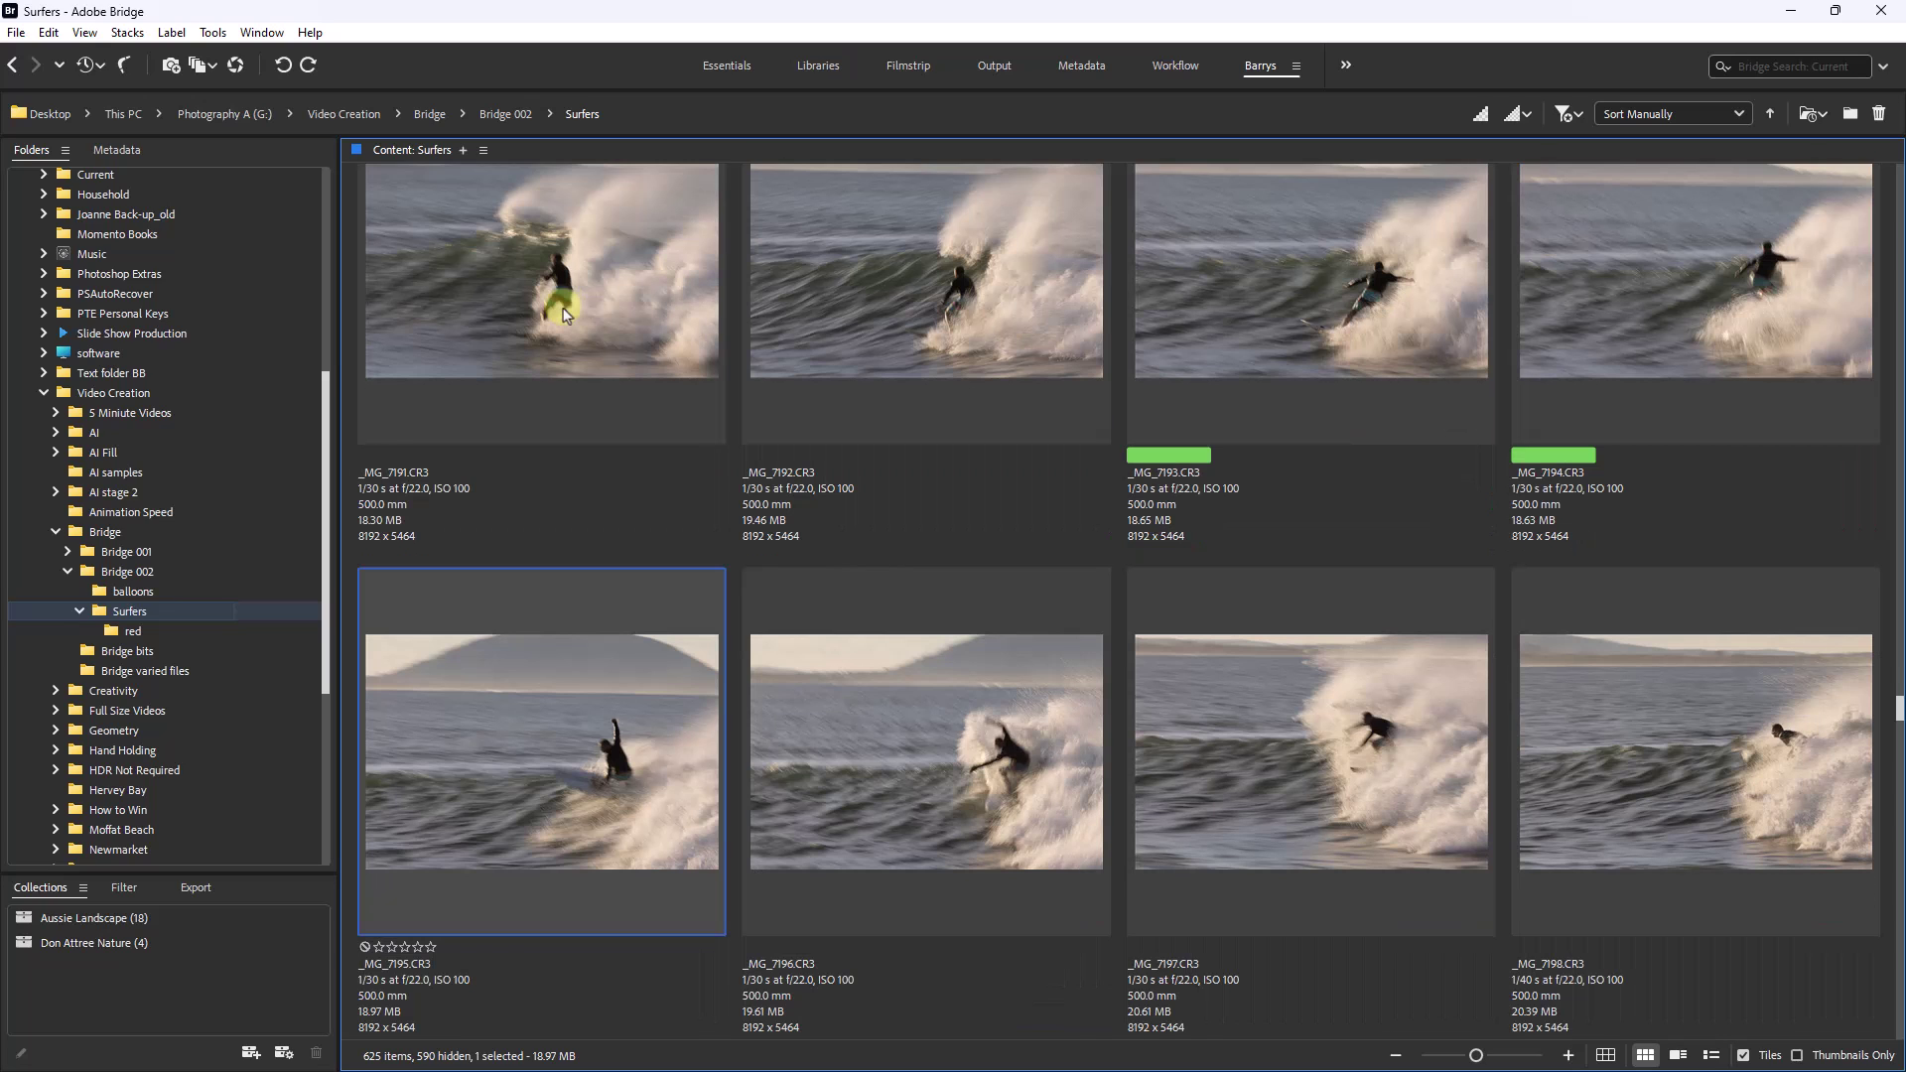
key("ctrl+8")
key("Right")
key("ctrl+8")
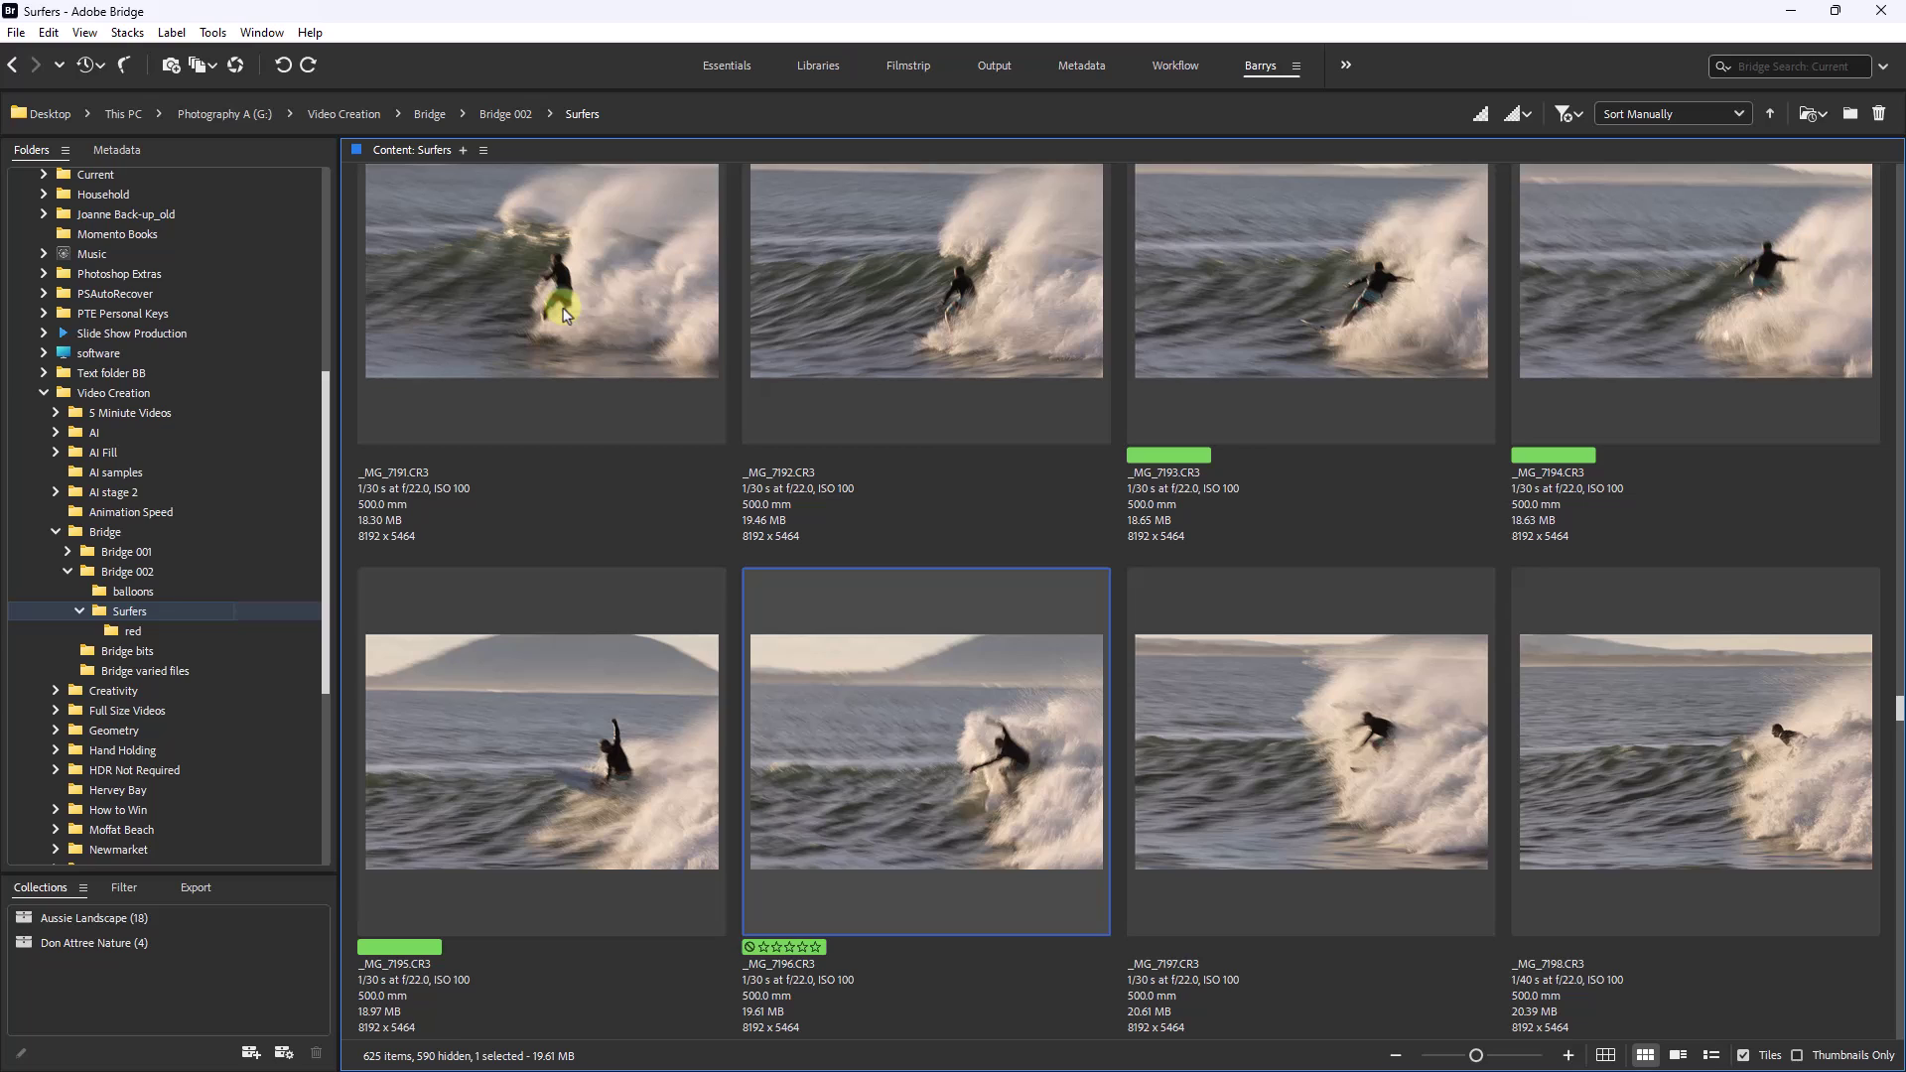
key("Right")
key("ctrl+8")
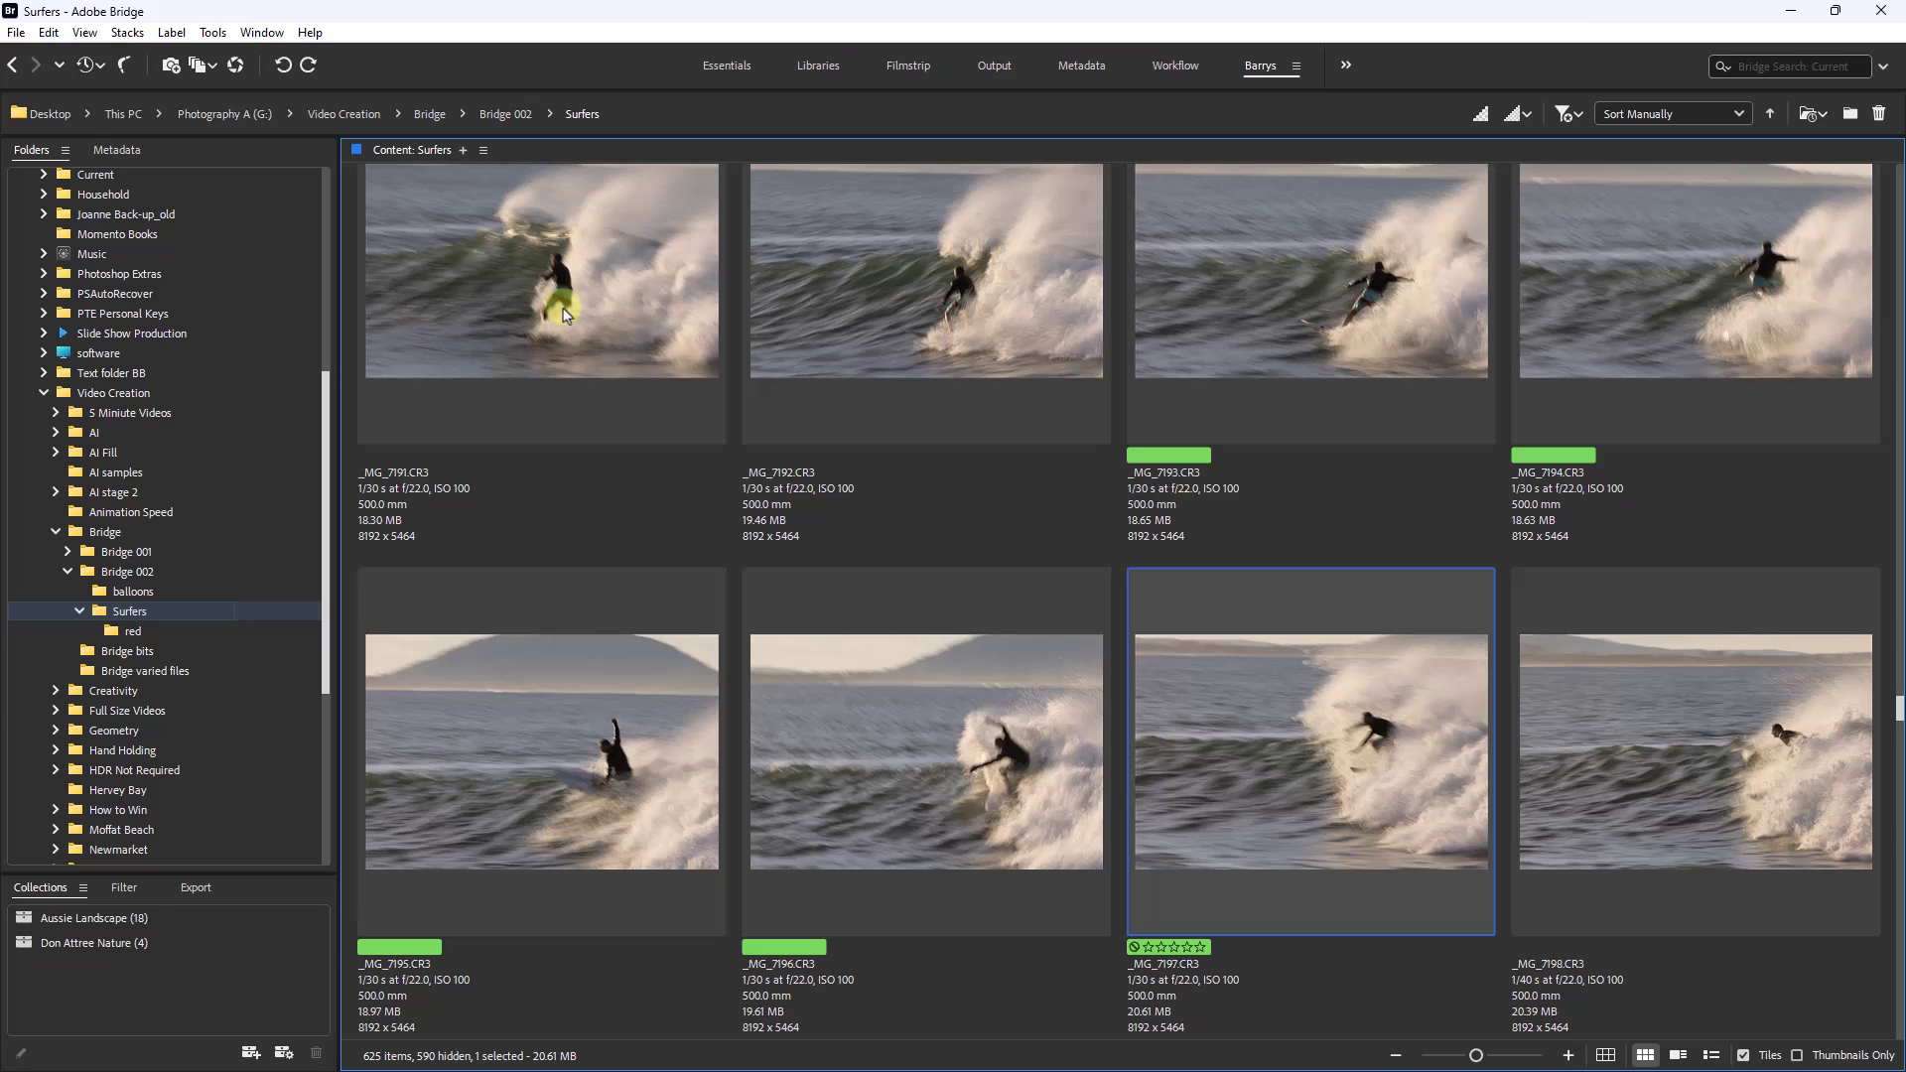
Give _MG_7198 a yellow label (Ctrl+7) and _MG_7199 a blue label (Ctrl+9)
key("Right")
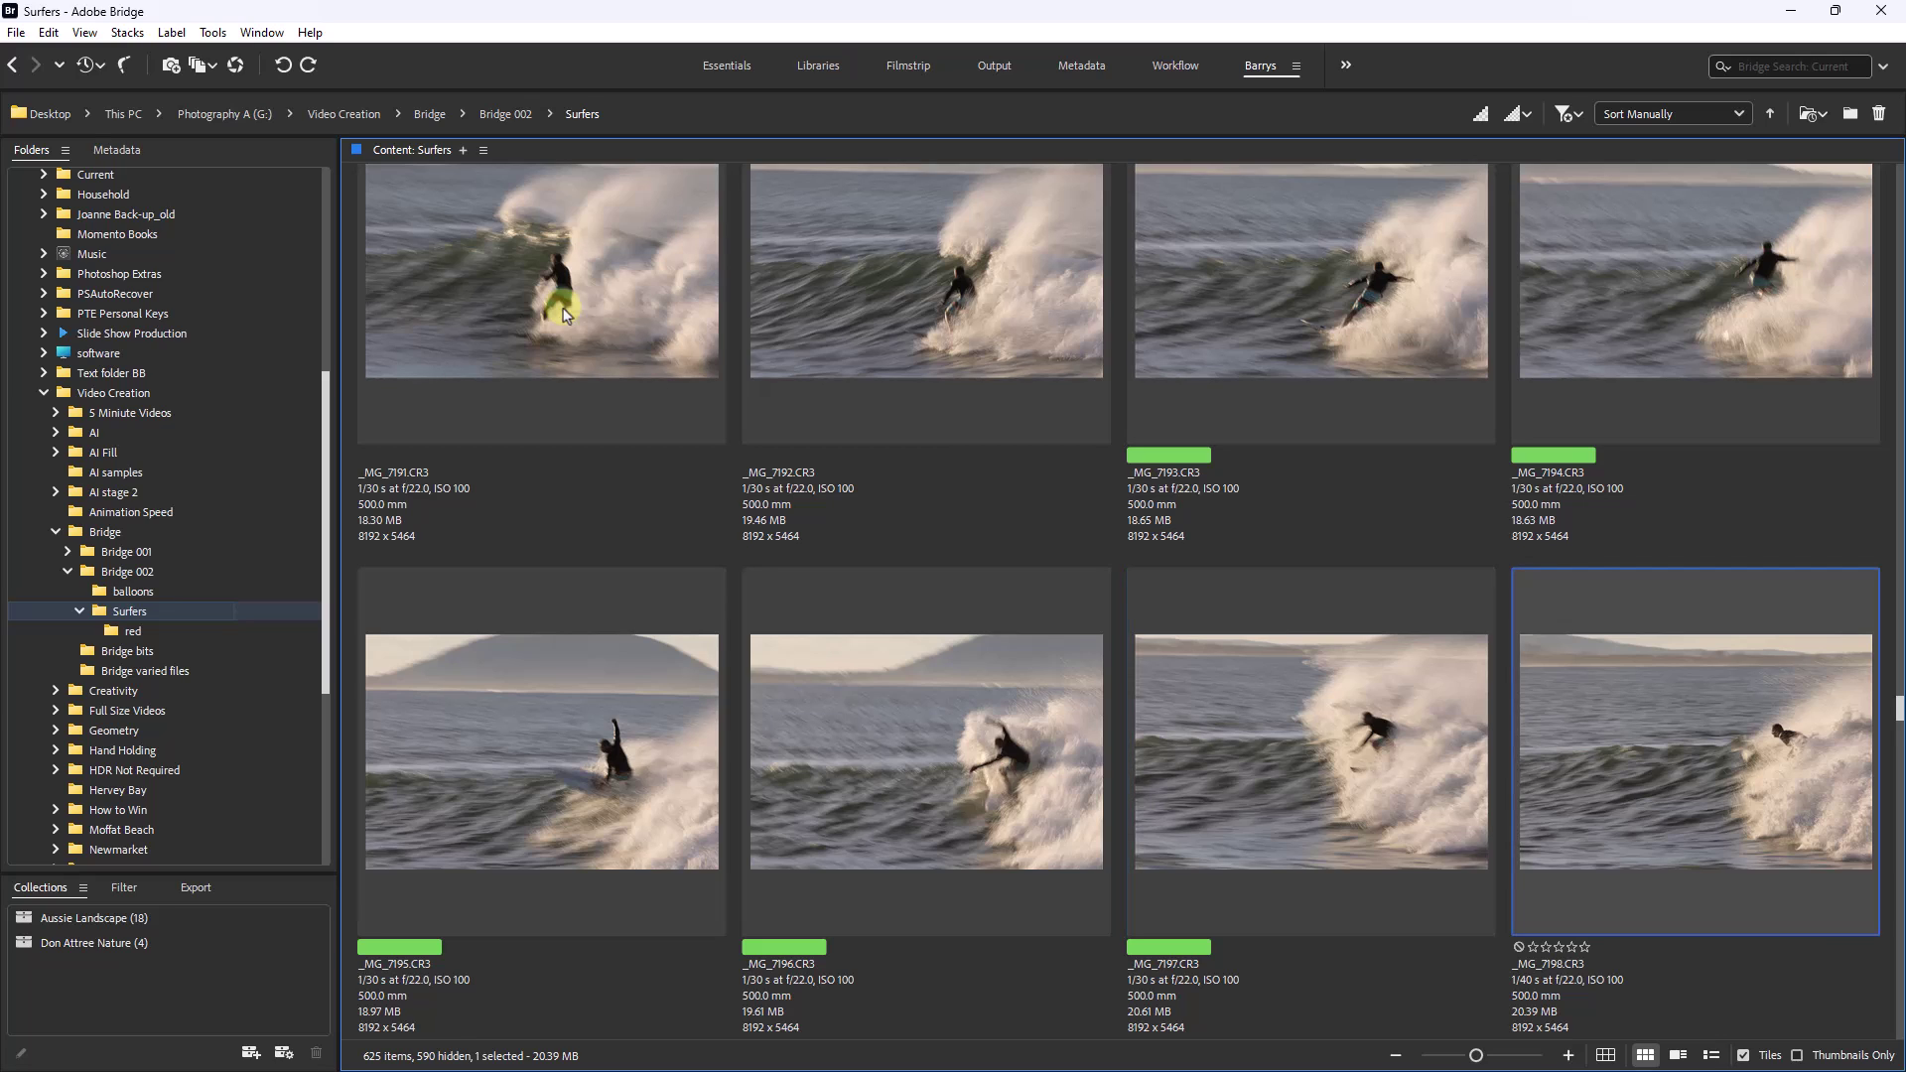
key("ctrl+7")
key("Right")
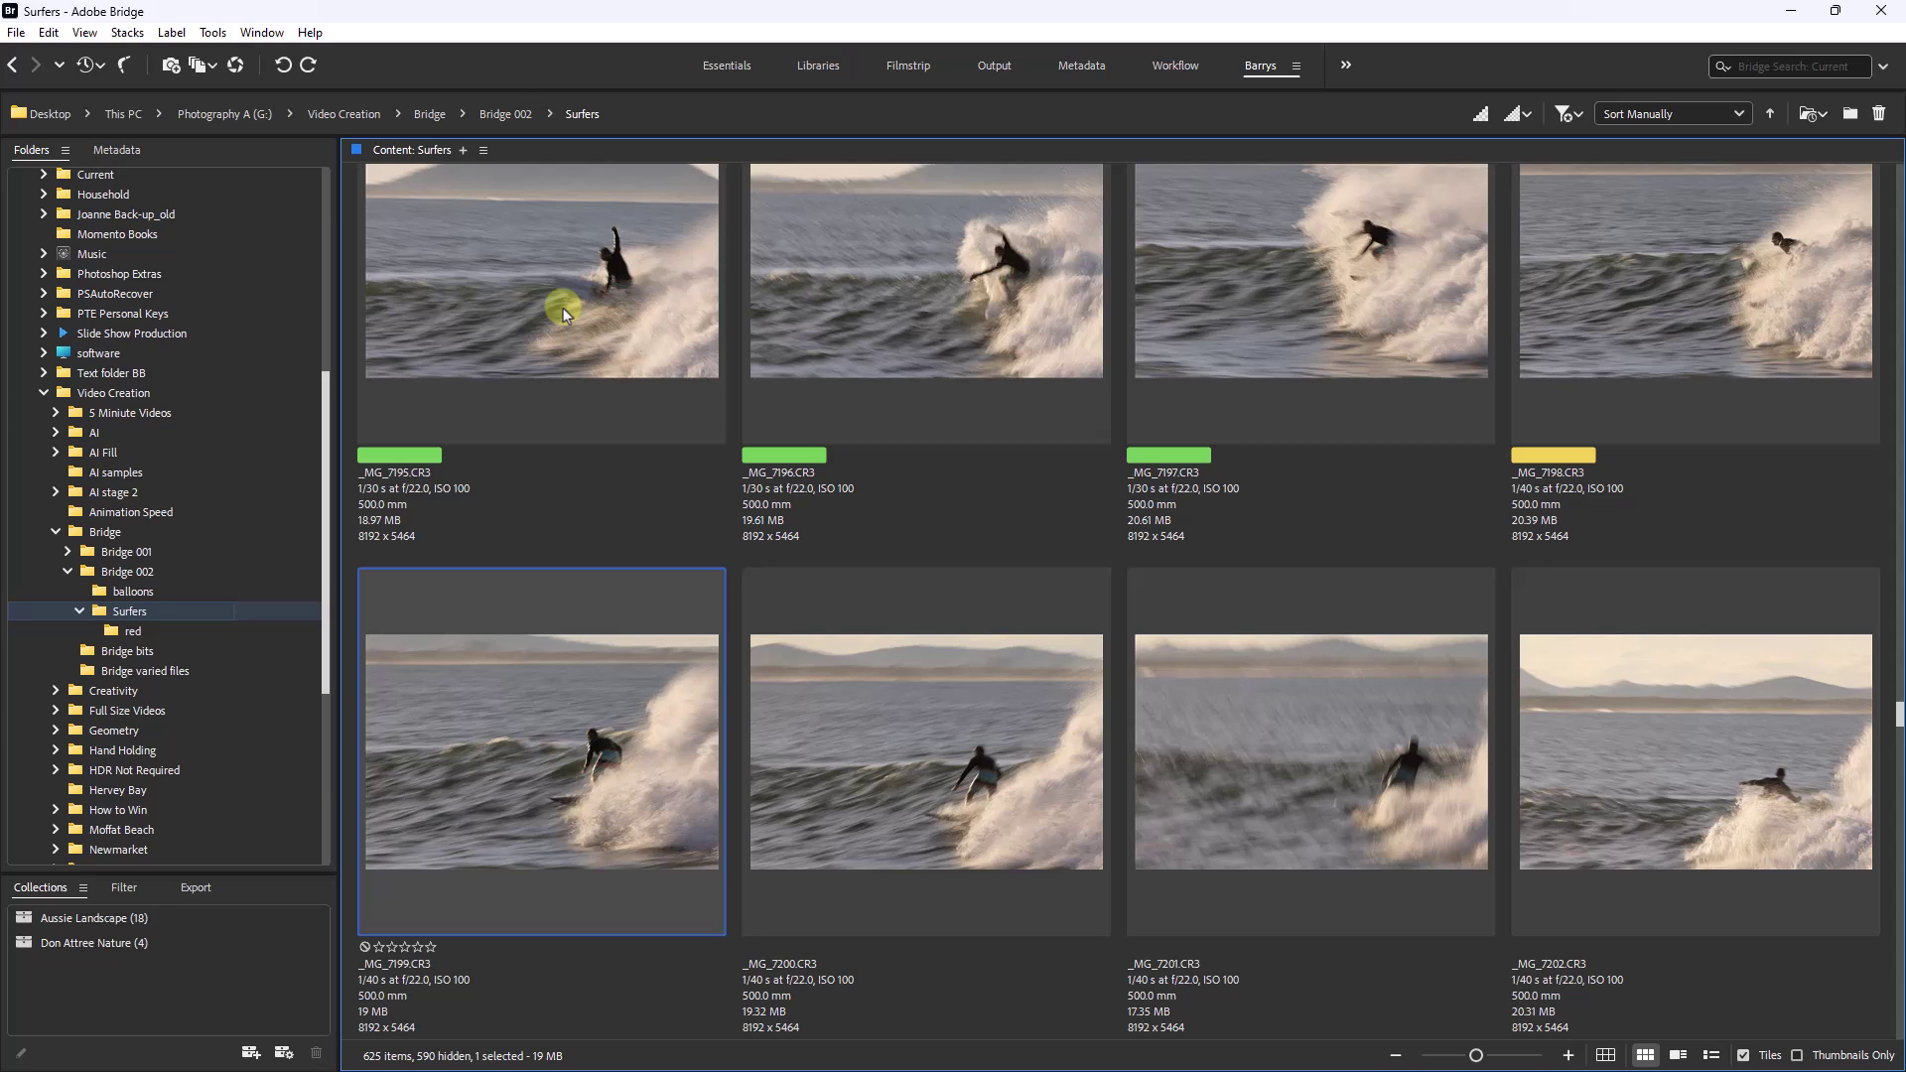
key("ctrl+9")
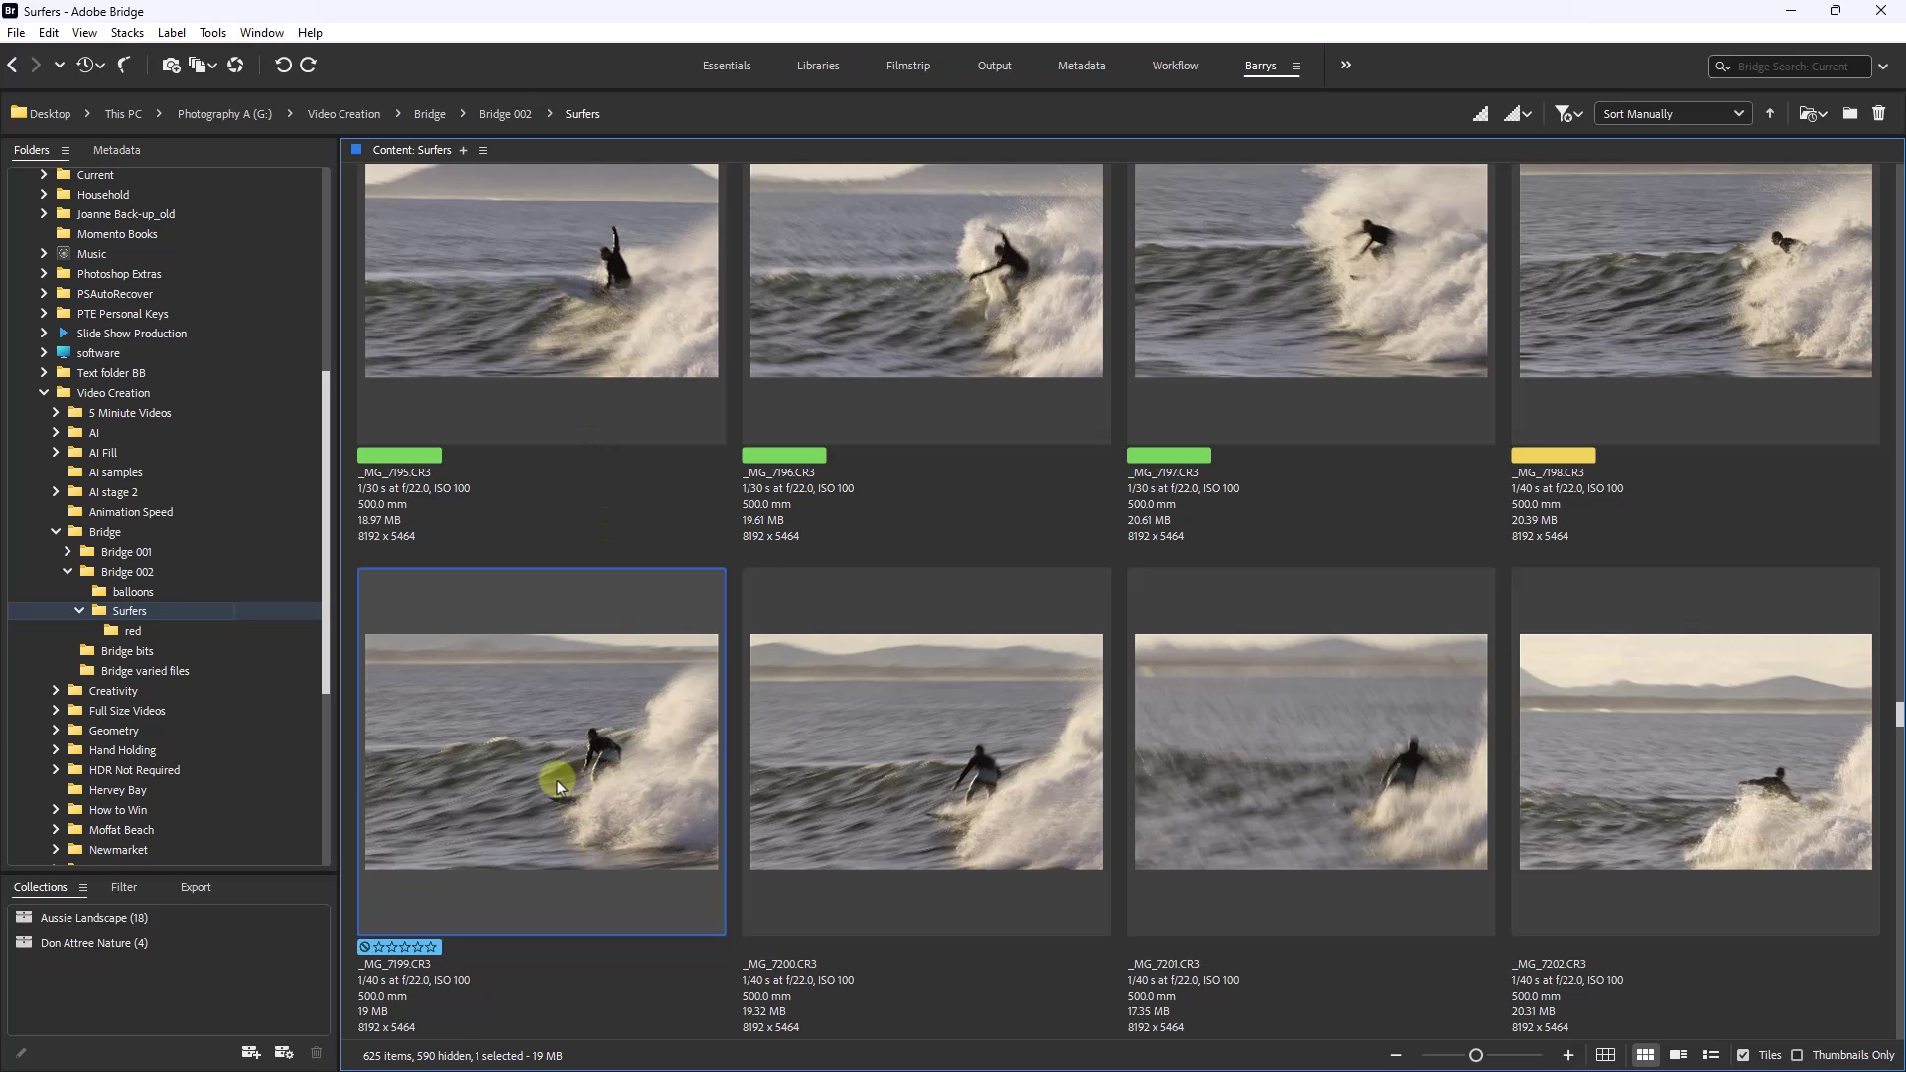
left_click(919, 776)
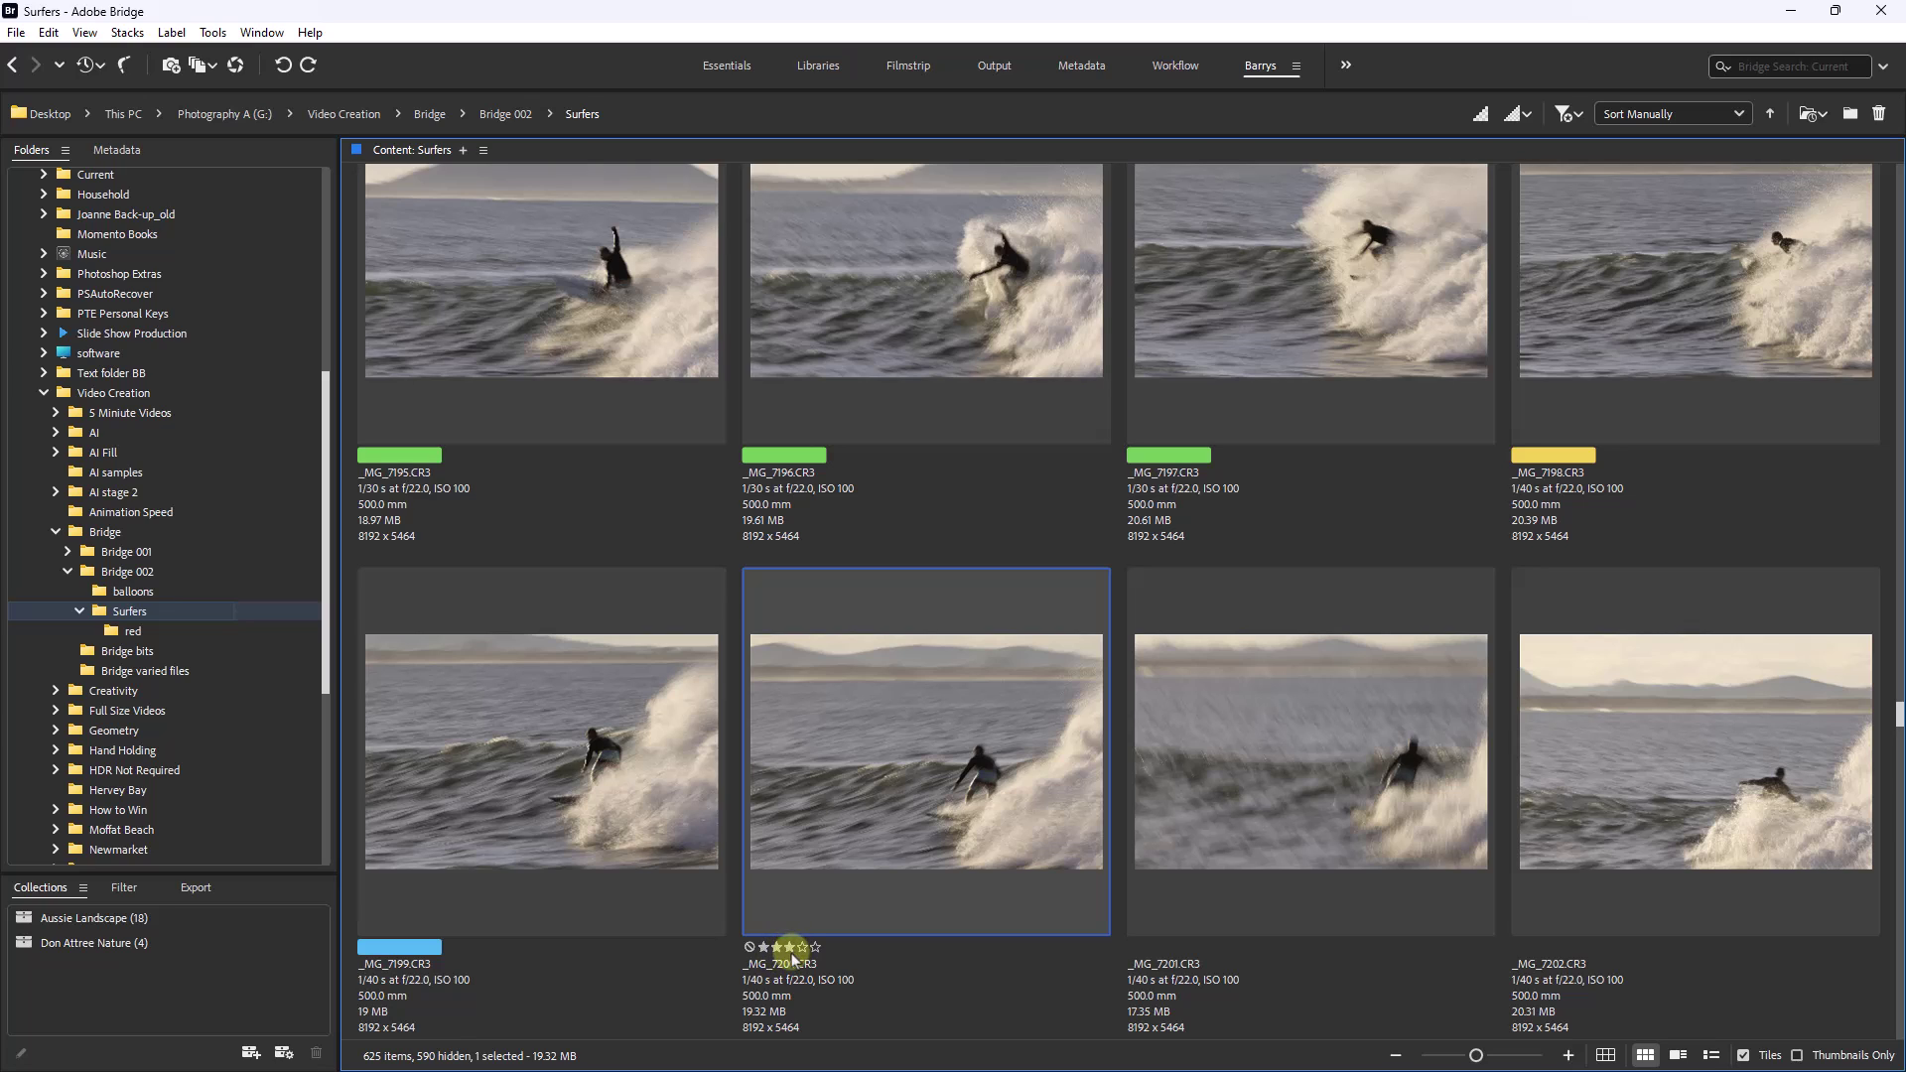
Star-rate the shots: _MG_7200 gets 3 stars, _MG_7201 and _MG_7202 get 5
left_click(790, 953)
left_click(1265, 858)
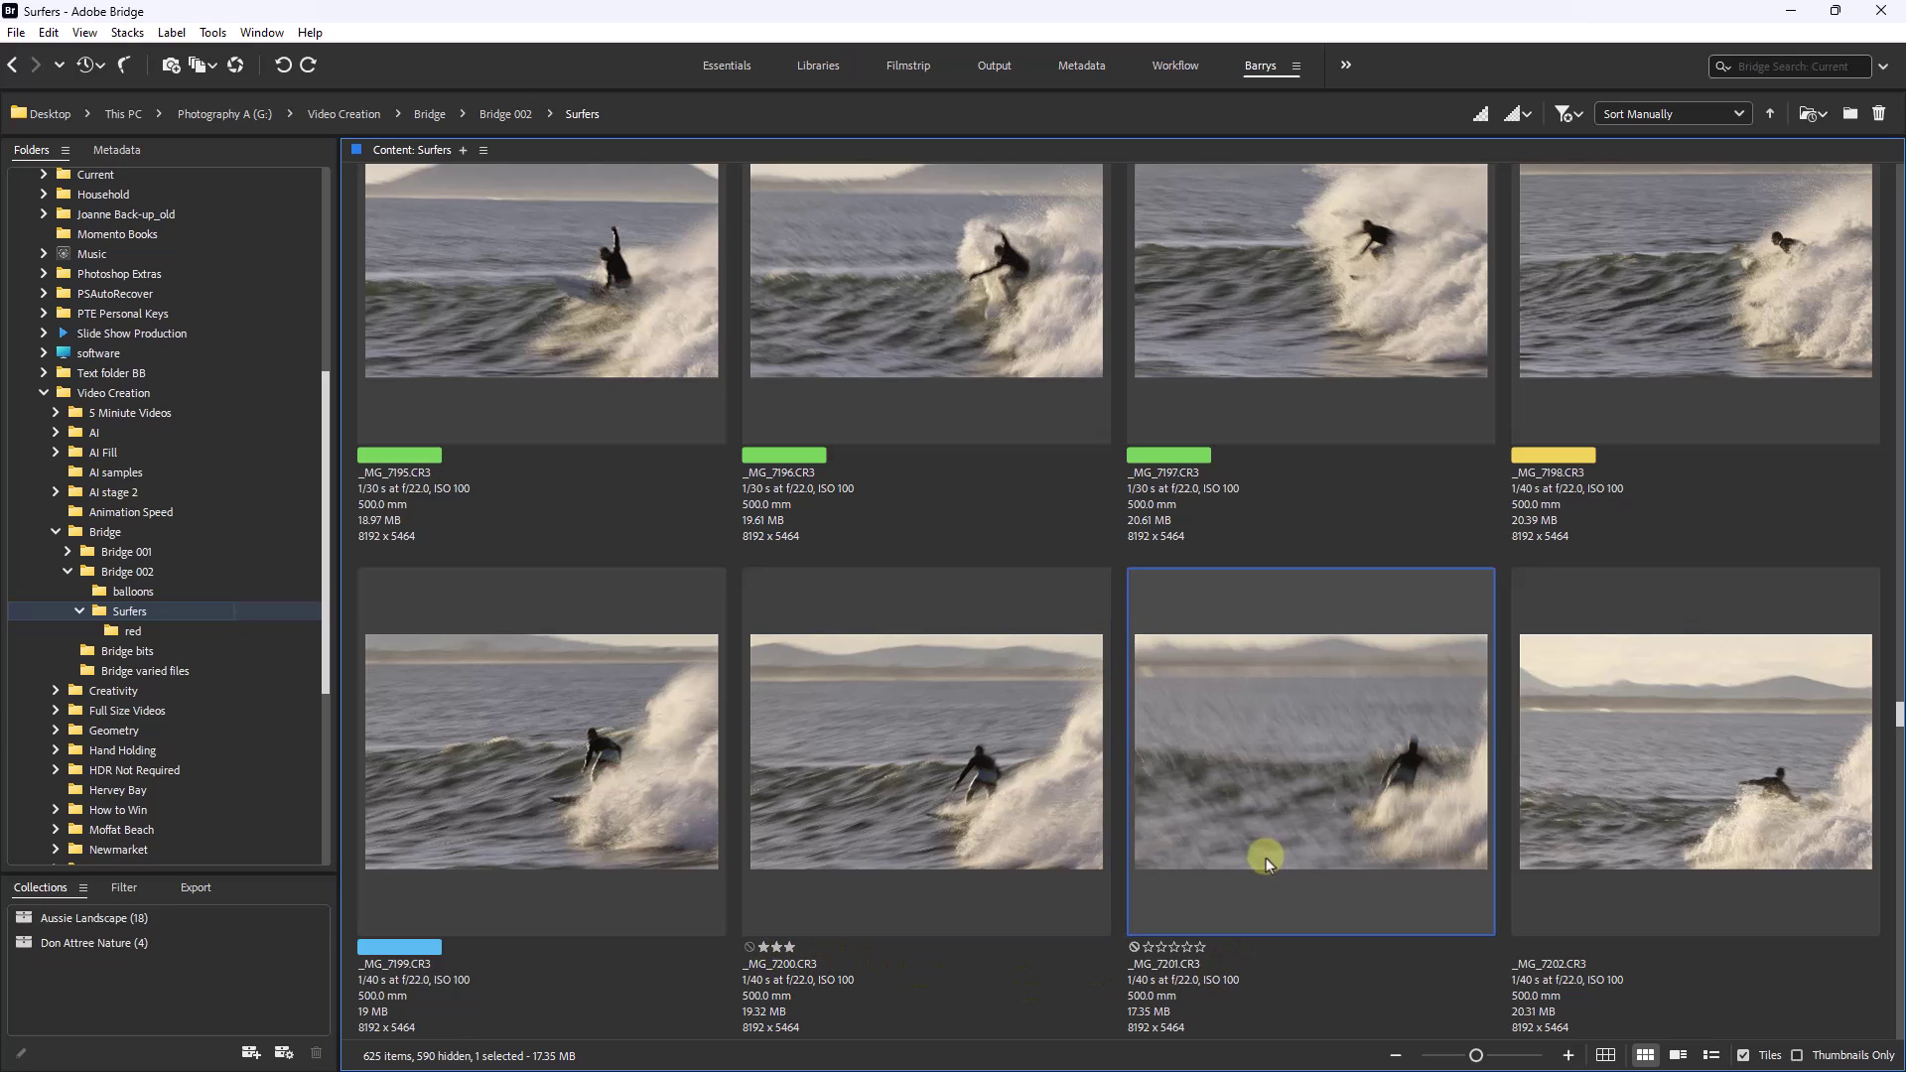
left_click(1199, 947)
left_click(1586, 847)
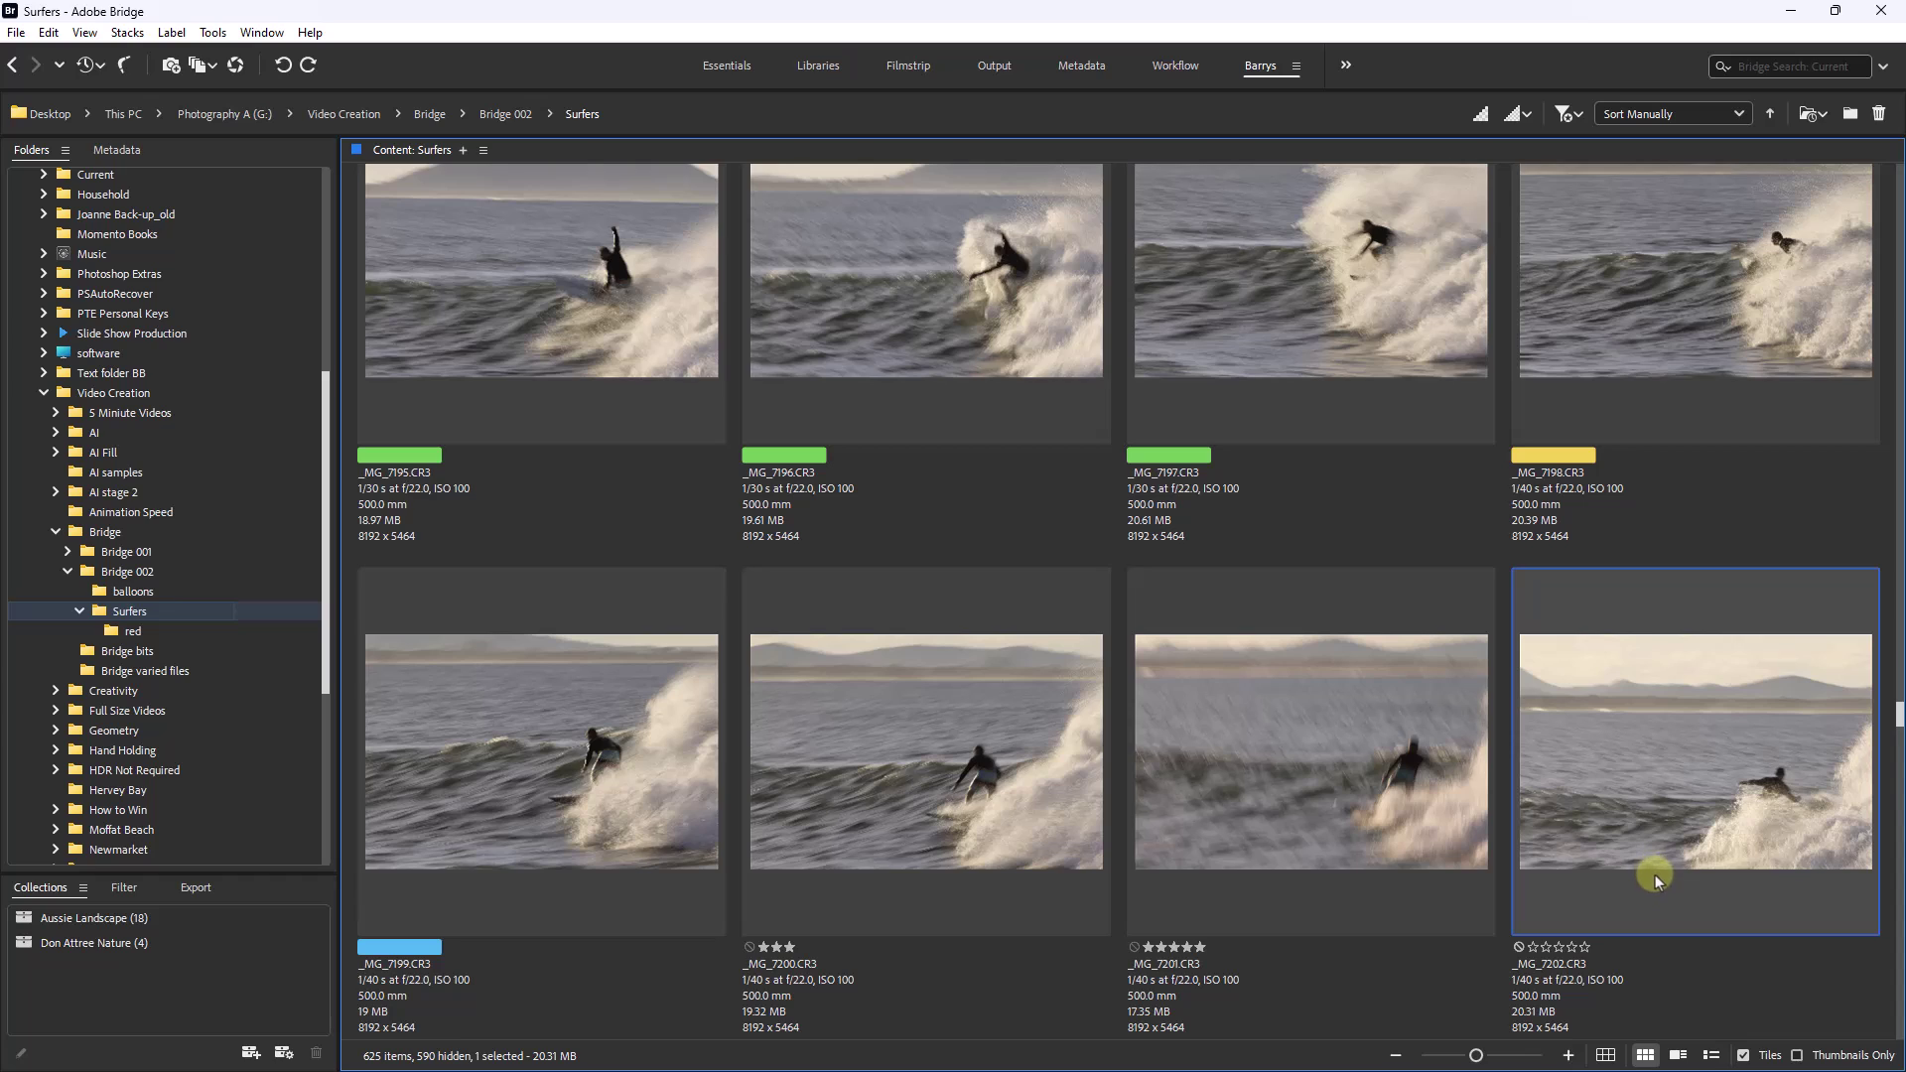
left_click(1584, 947)
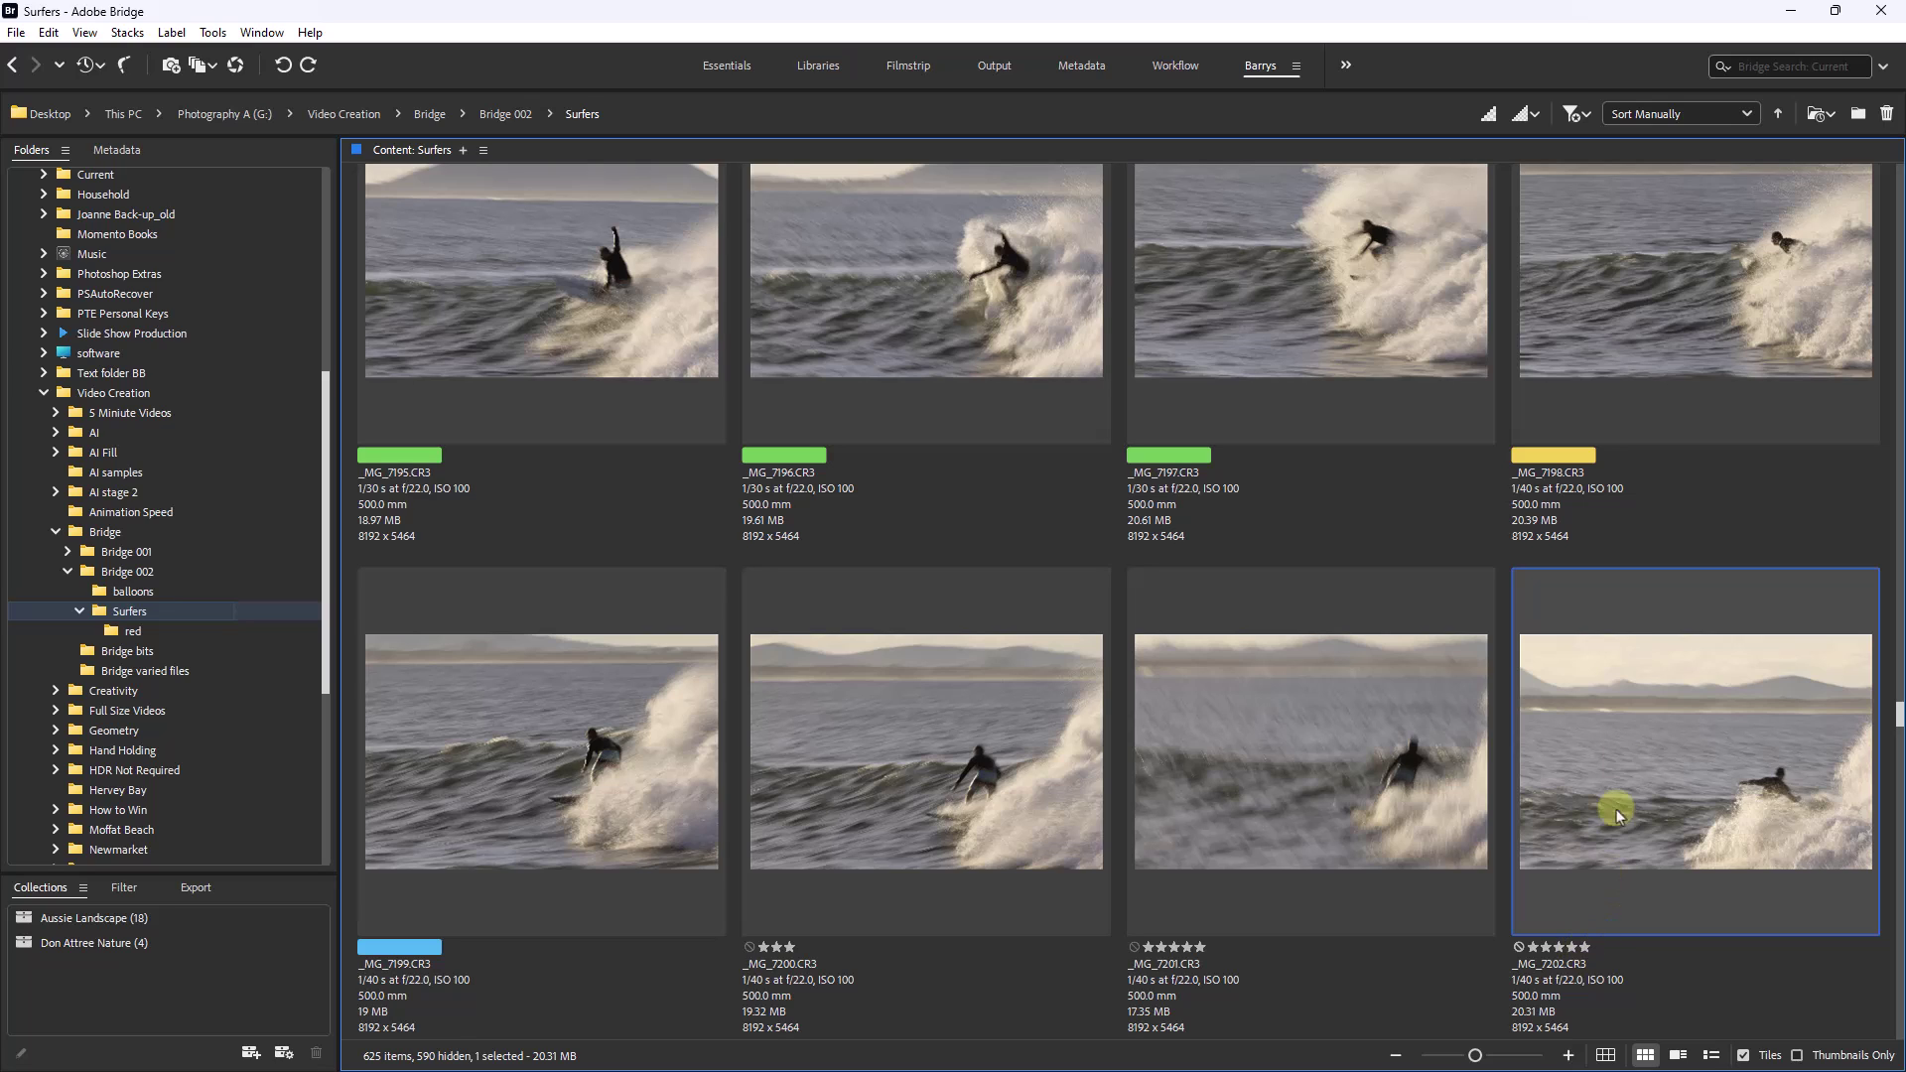
Open the Filter Items by Rating dropdown in the path bar
left_click(1587, 119)
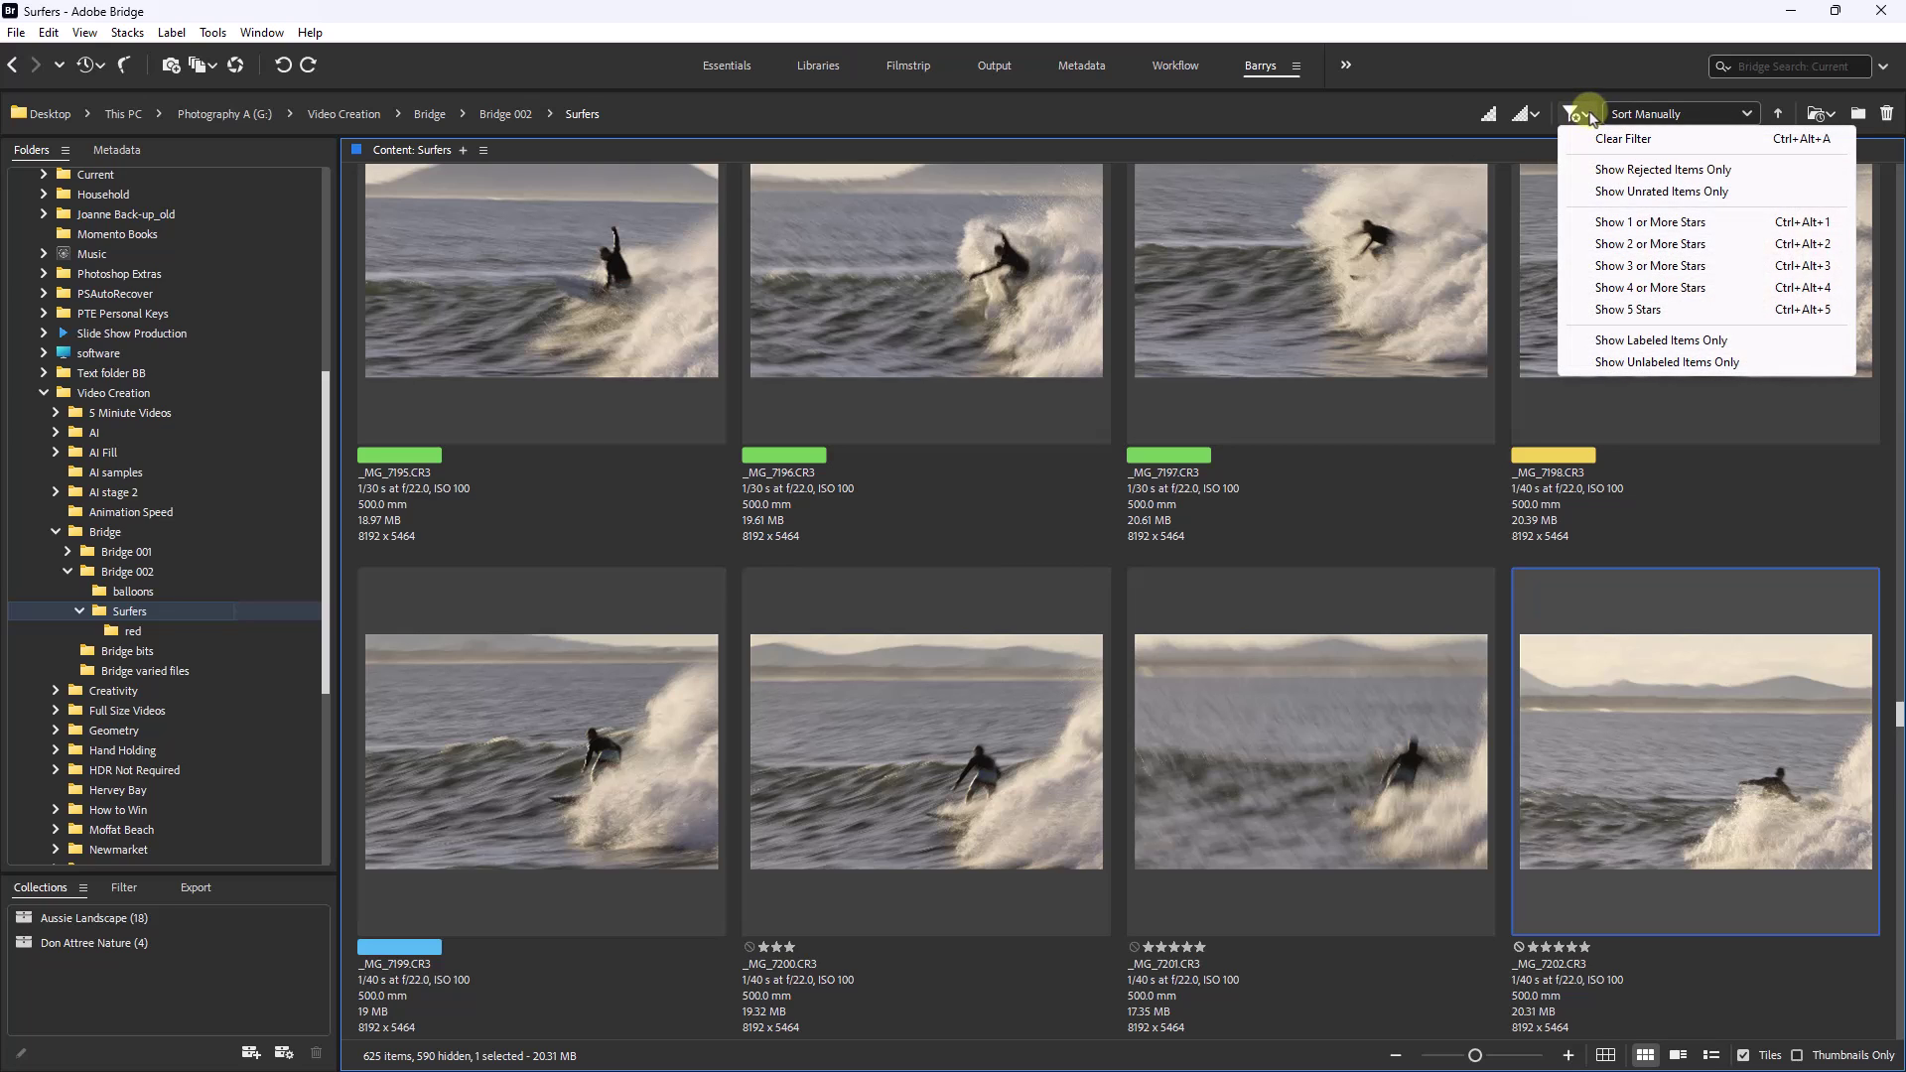